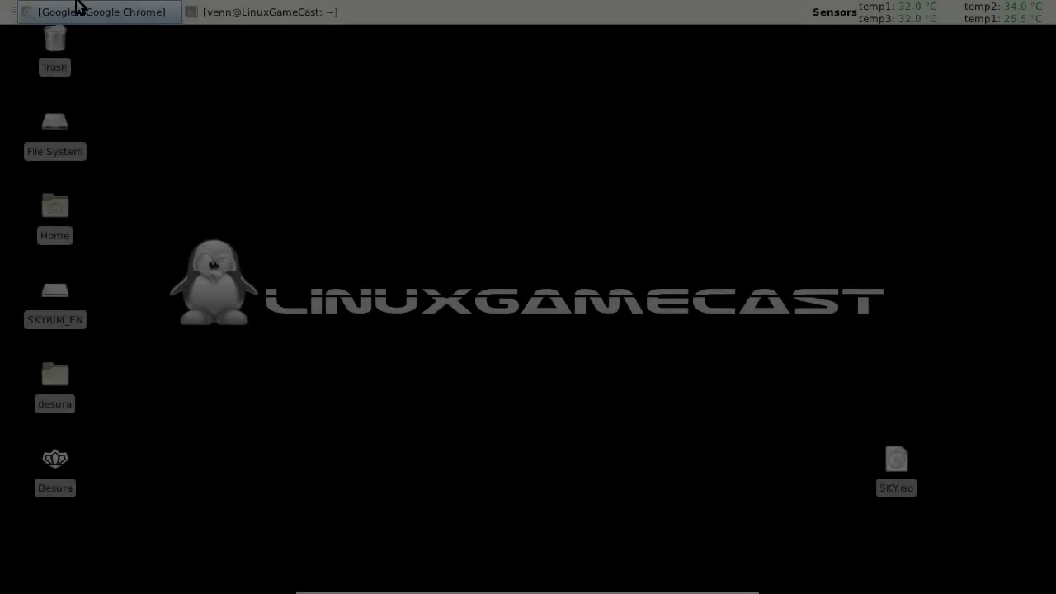
# Search Google for "wine ppa", going to the Ubuntu Wine Team's PPA page on Launchpad, and expand its technical details
pyautogui.click(77, 8)
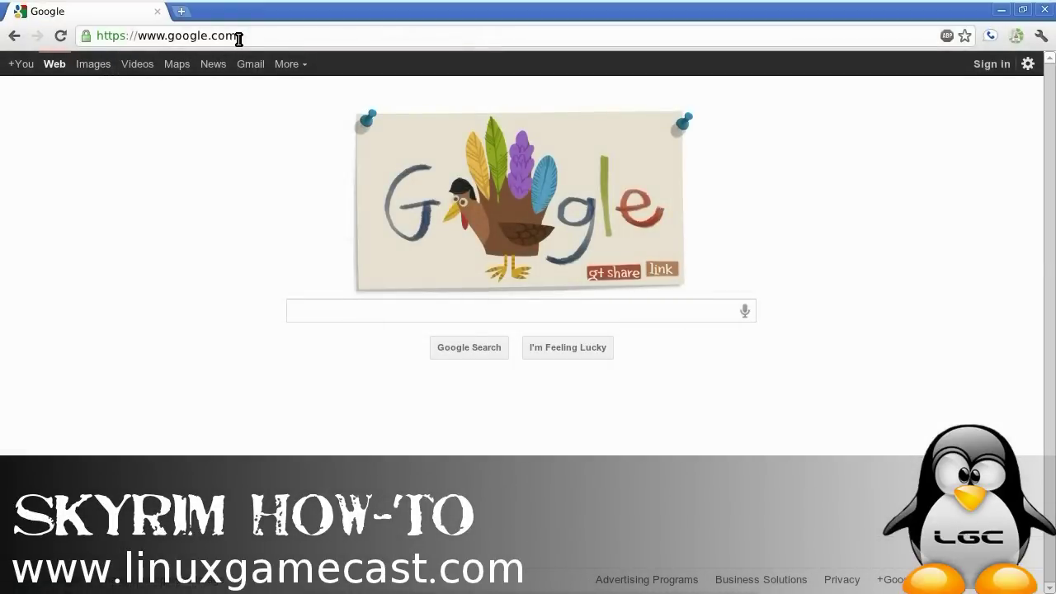
pyautogui.click(340, 307)
pyautogui.write('win')
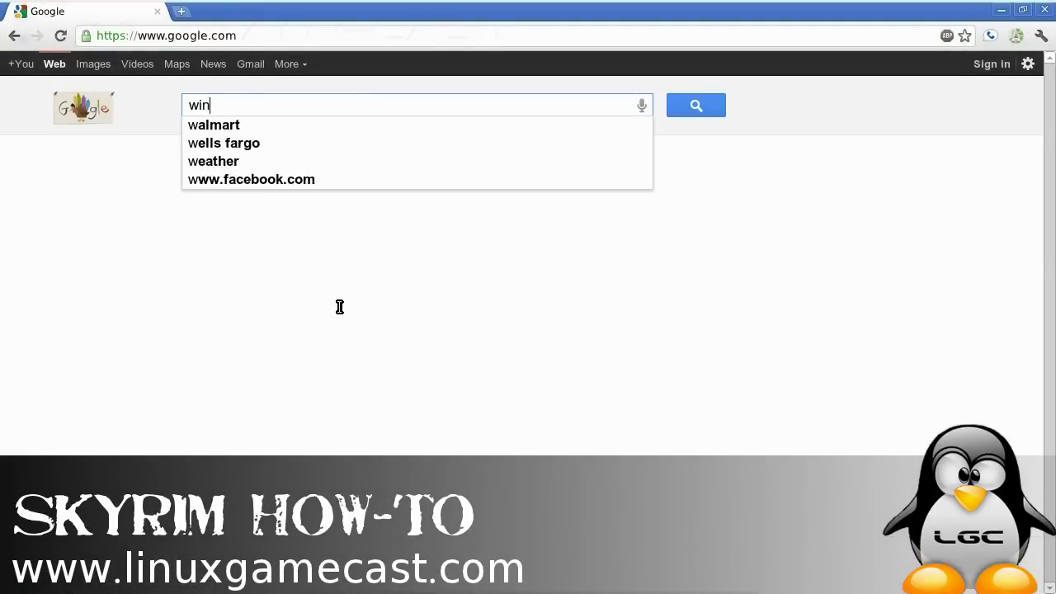
pyautogui.write('e ppa')
pyautogui.press('Return')
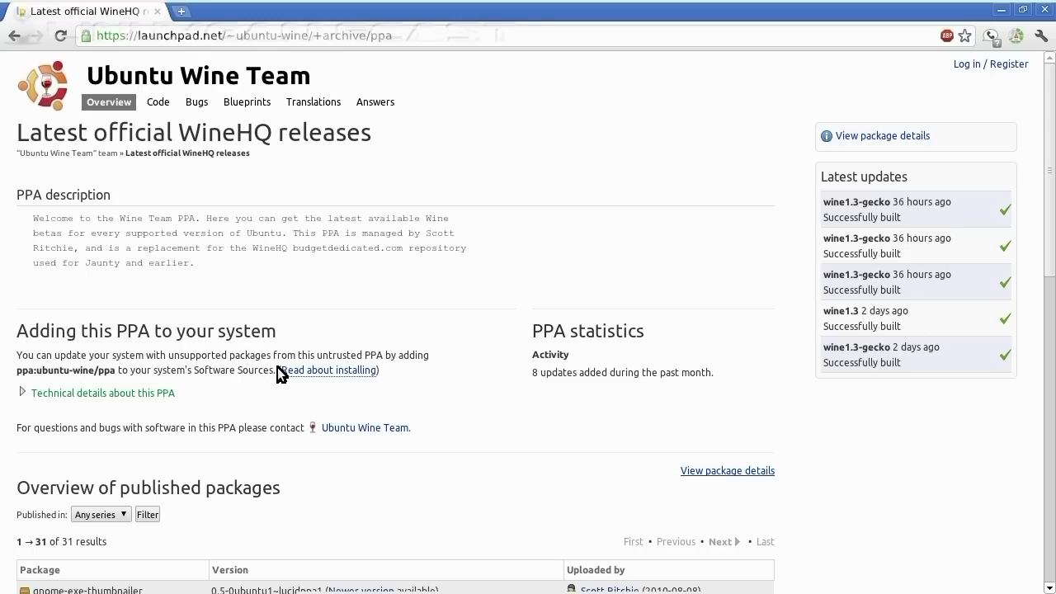
pyautogui.scroll(-3, 192, 327)
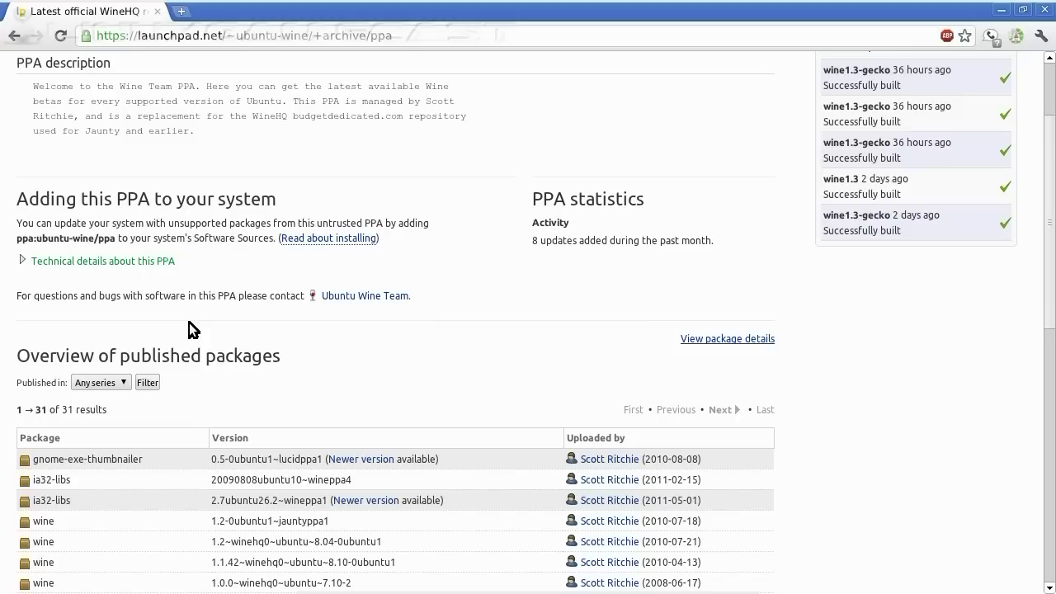
pyautogui.click(23, 261)
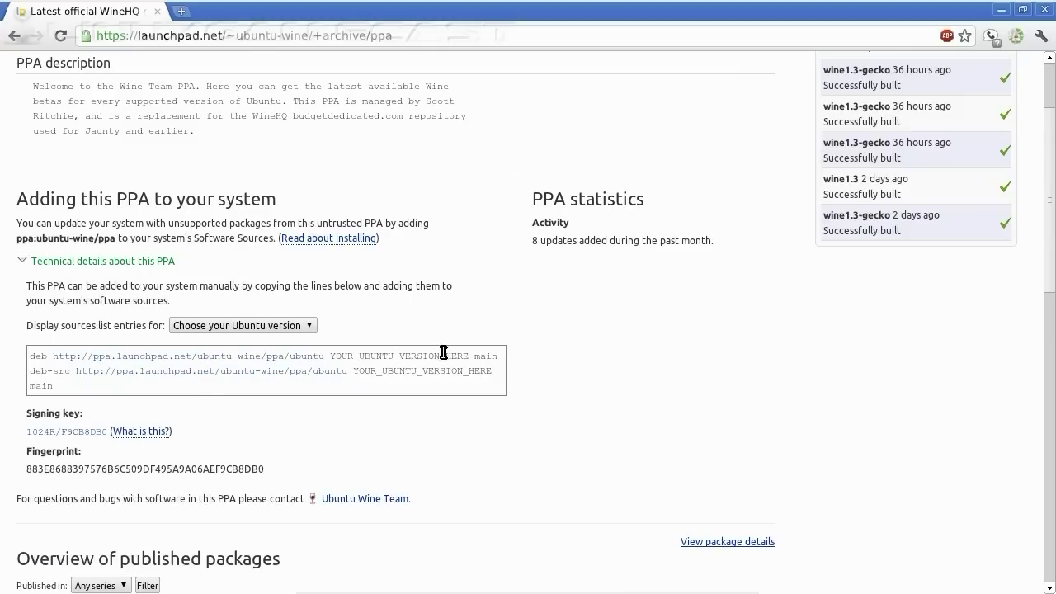
# Launch Synaptic Package Manager, authorising it with the administrator password, and filter the package list by "wine"
pyautogui.moveTo(393, 588)
pyautogui.click(328, 587)
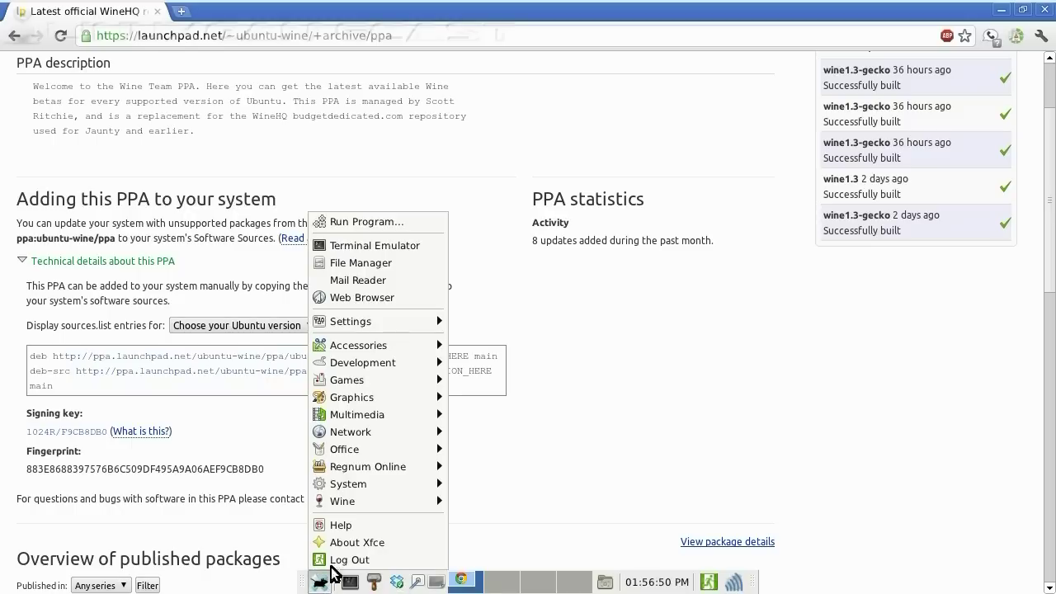
pyautogui.moveTo(350, 487)
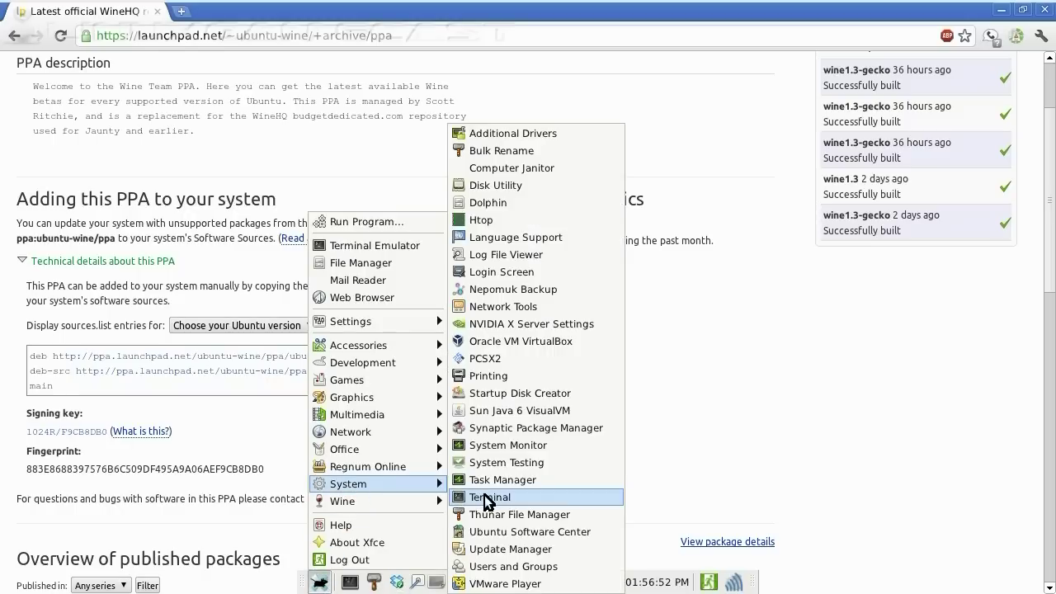
pyautogui.click(502, 428)
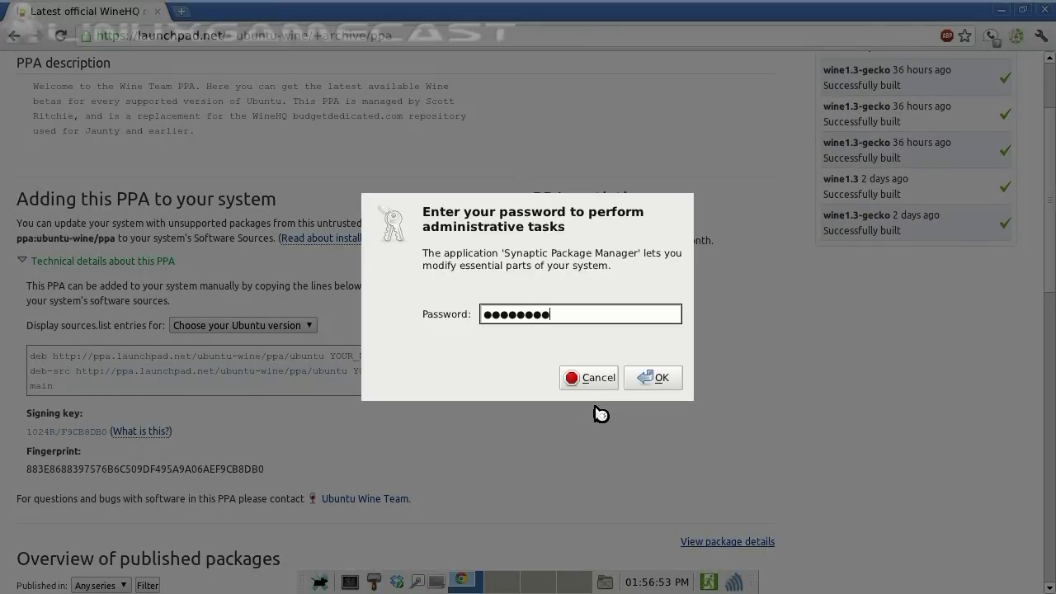
pyautogui.press('Return')
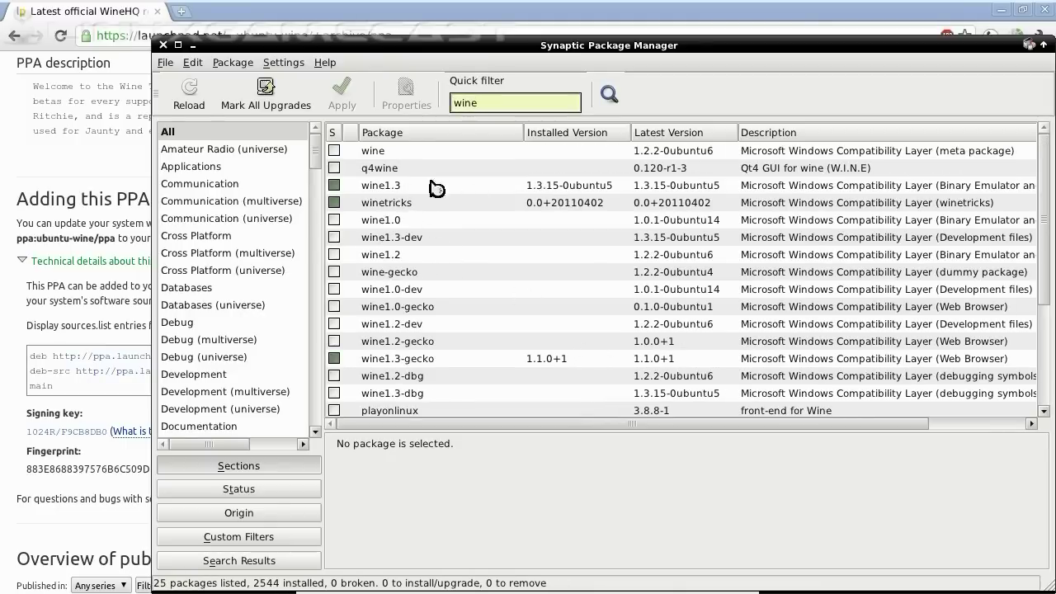
# On the Wine PPA page, display the sources.list entries for Natty (11.04) and copy the first deb line
pyautogui.click(61, 160)
pyautogui.scroll(-10, 179, 386)
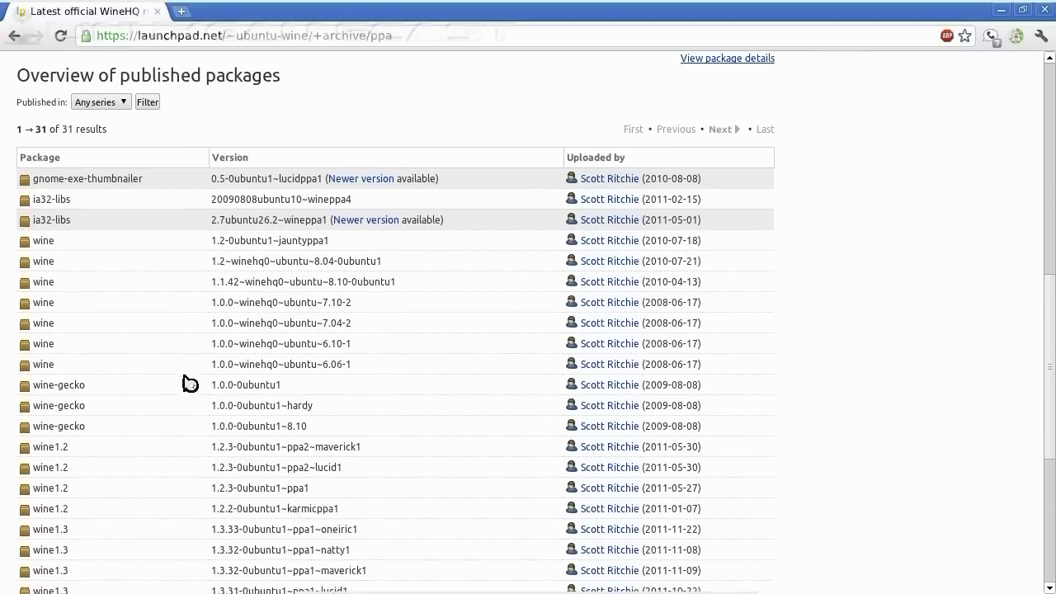
pyautogui.scroll(5, 375, 396)
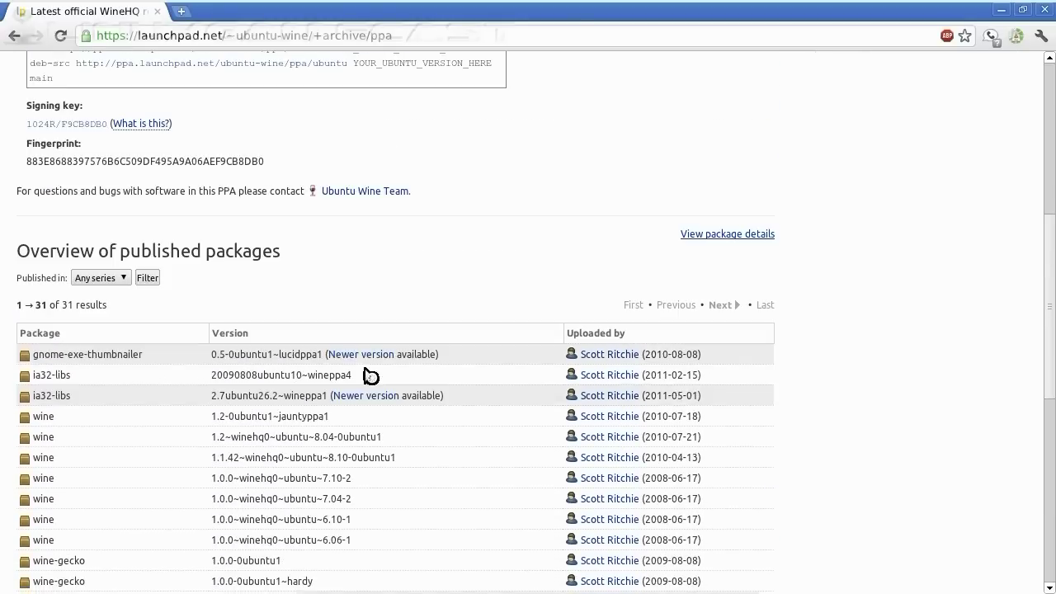
pyautogui.click(303, 147)
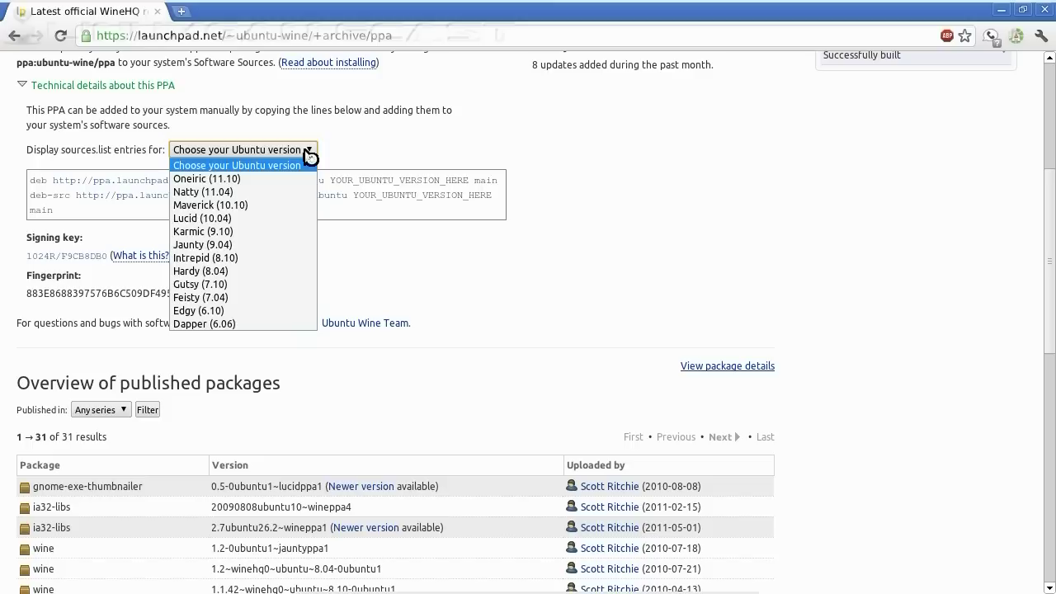
pyautogui.click(288, 189)
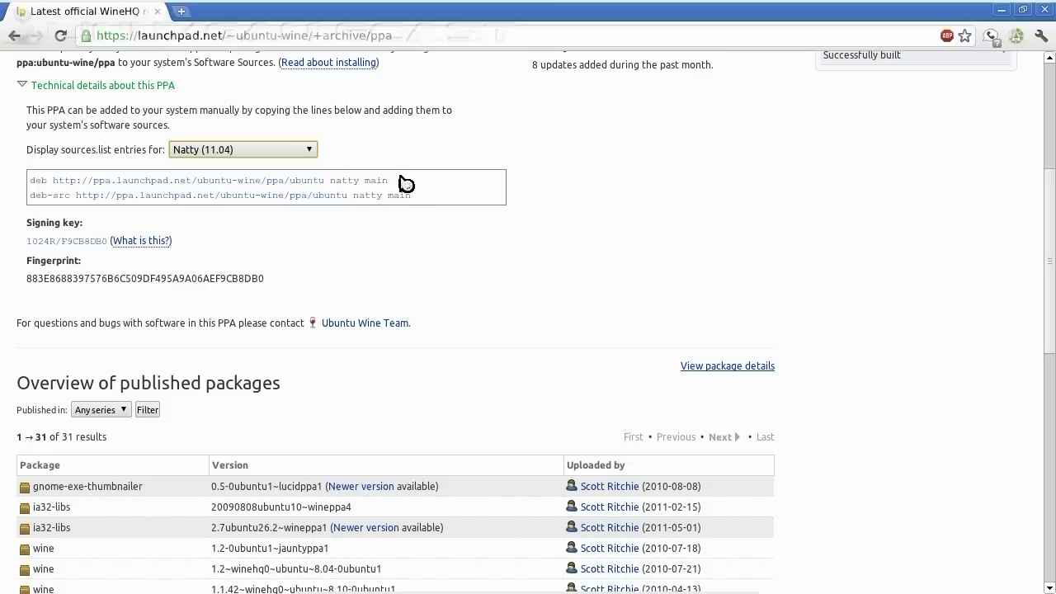
pyautogui.moveTo(401, 183); pyautogui.dragTo(36, 180)
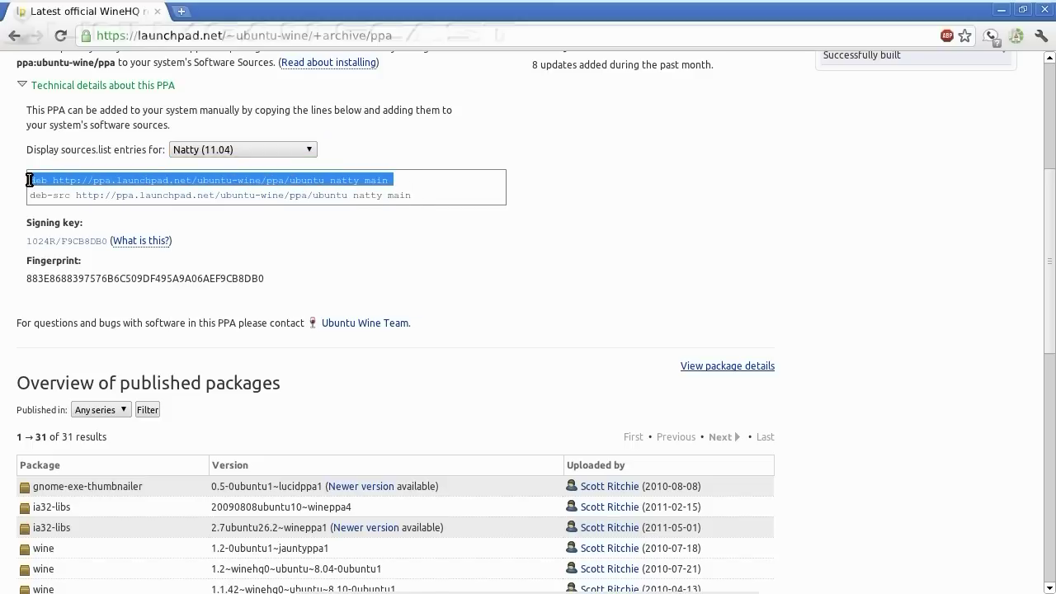
pyautogui.rightClick(33, 181)
pyautogui.click(41, 184)
pyautogui.hotkey('alt', 'Tab')
pyautogui.click(248, 69)
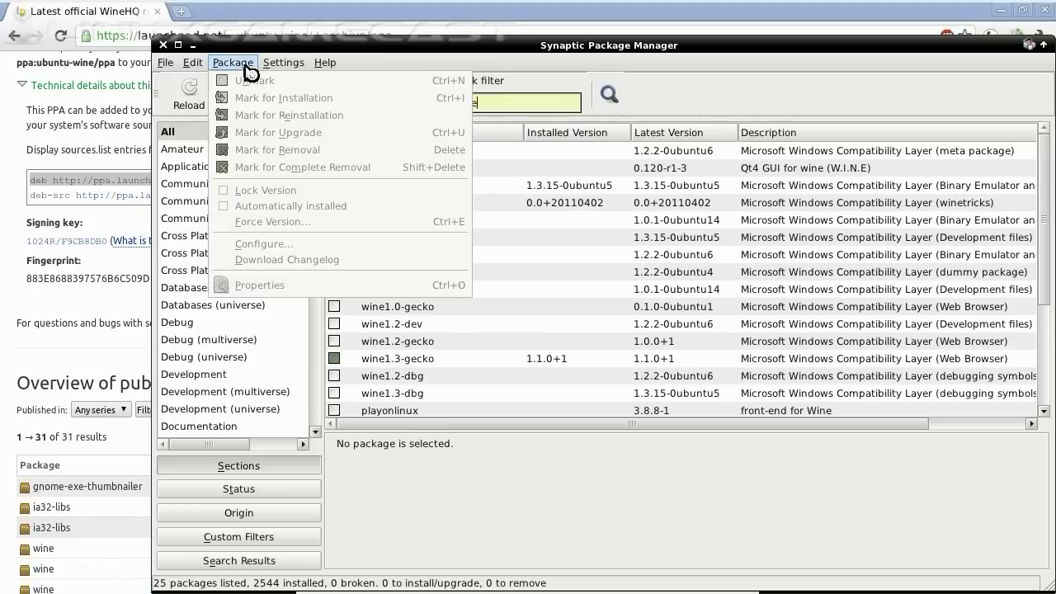
pyautogui.moveTo(283, 62)
pyautogui.click(289, 96)
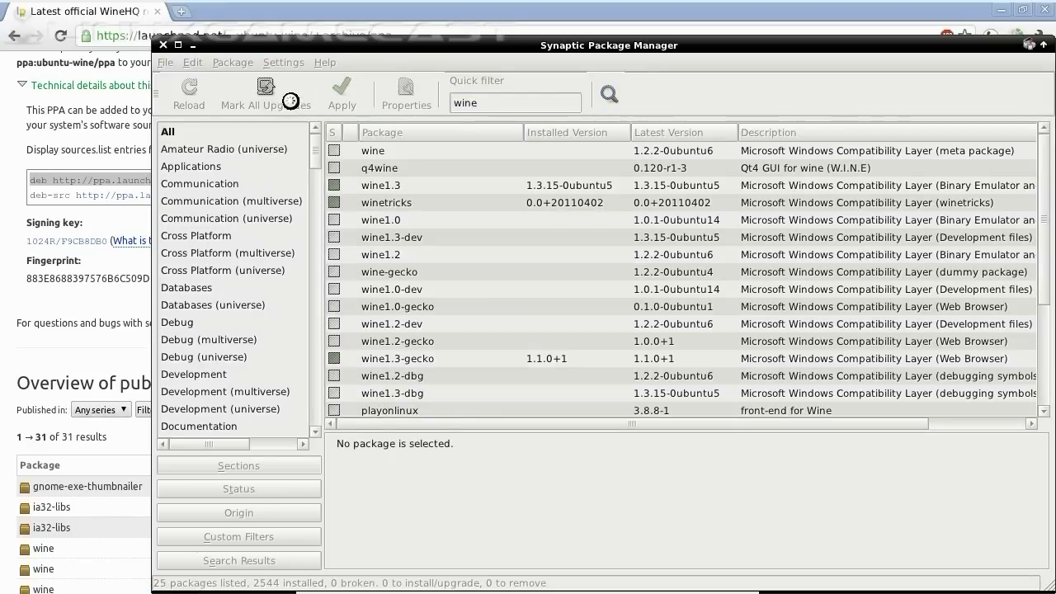
pyautogui.click(470, 185)
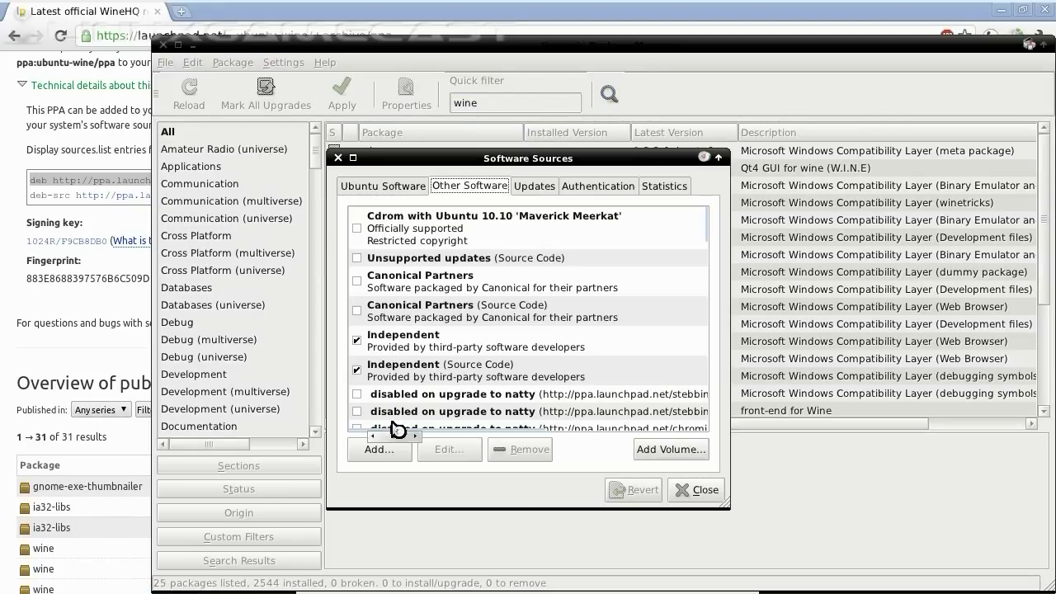
pyautogui.click(379, 449)
pyautogui.hotkey('ctrl', 'v')
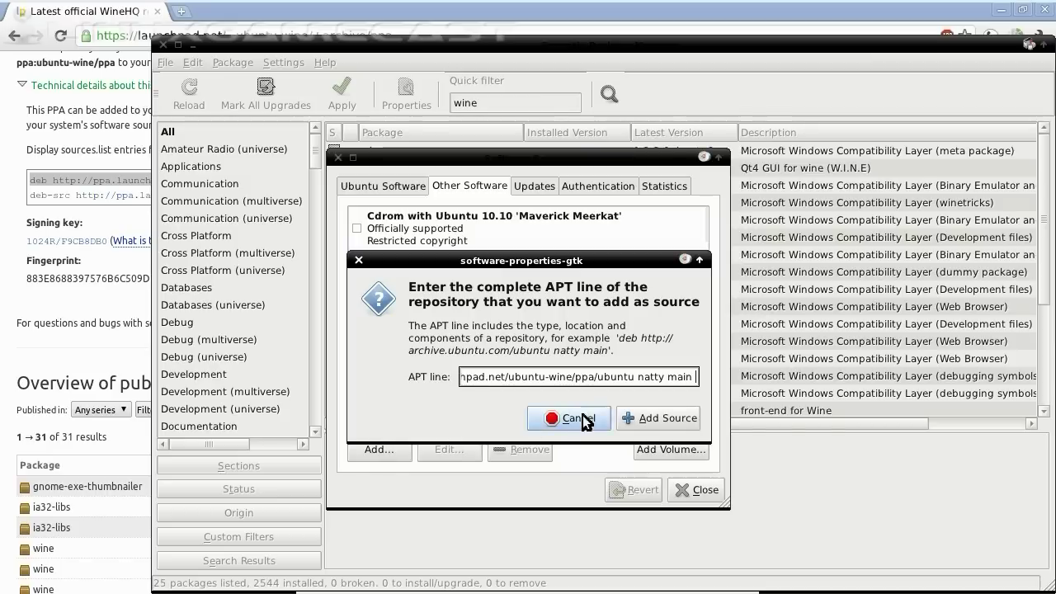
pyautogui.click(640, 412)
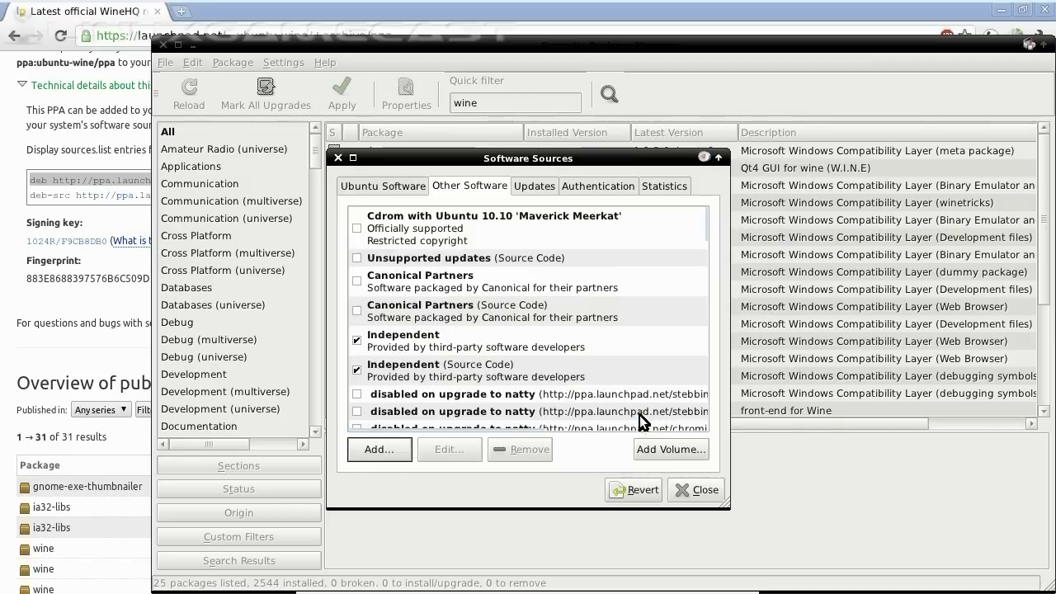
pyautogui.click(681, 485)
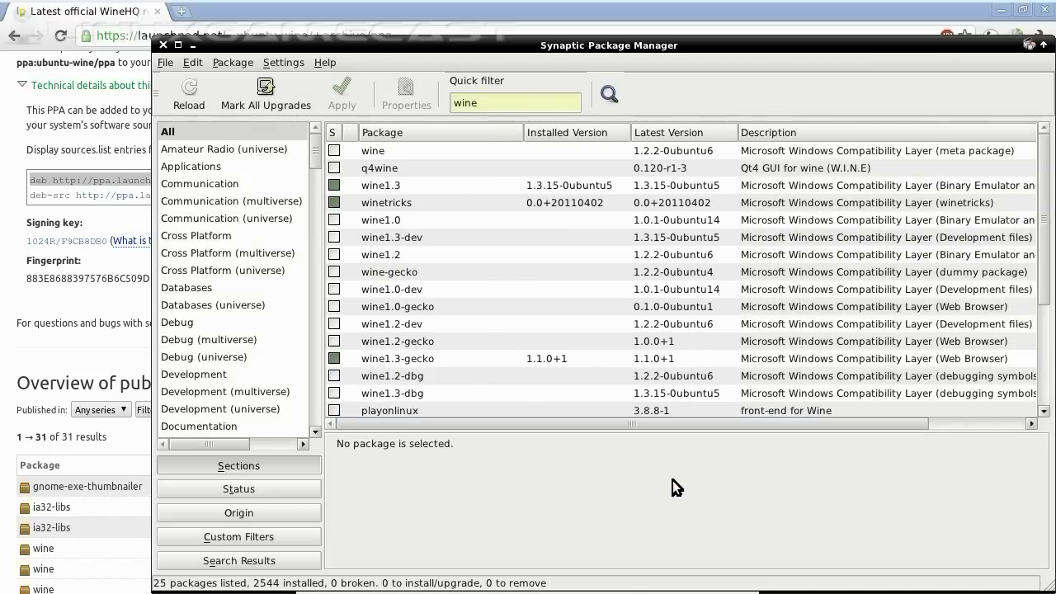
# Reload the package information and mark wine1.3, winetricks and wine1.3-gecko for upgrade
pyautogui.click(191, 98)
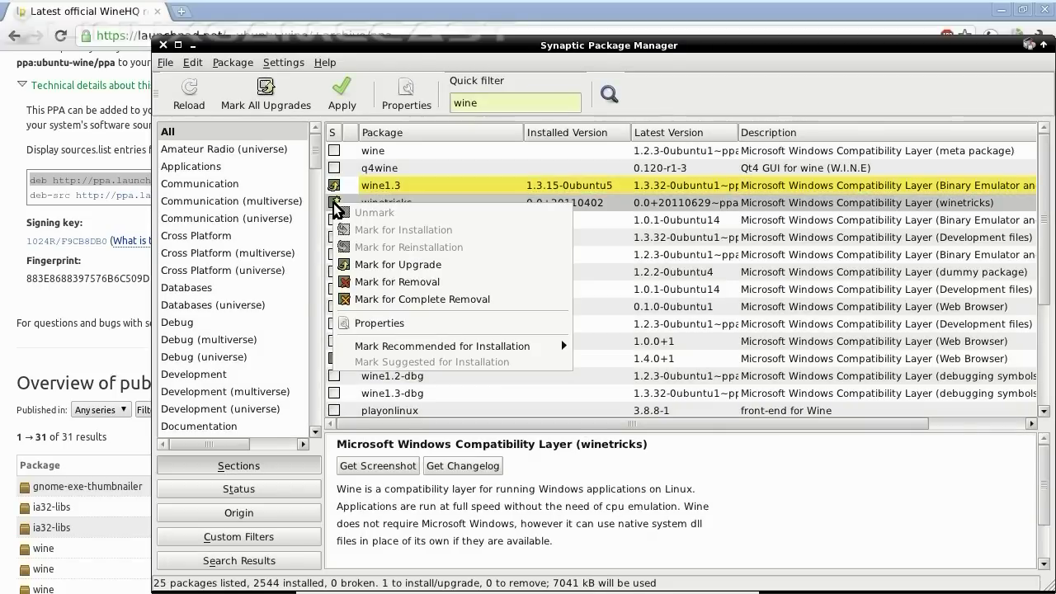
pyautogui.click(358, 264)
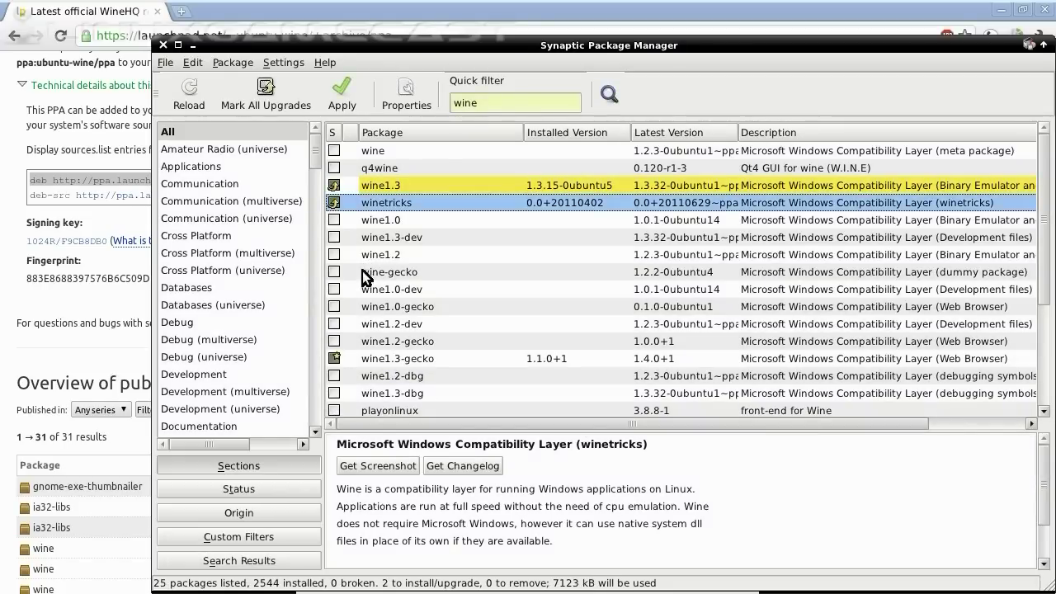
pyautogui.click(338, 355)
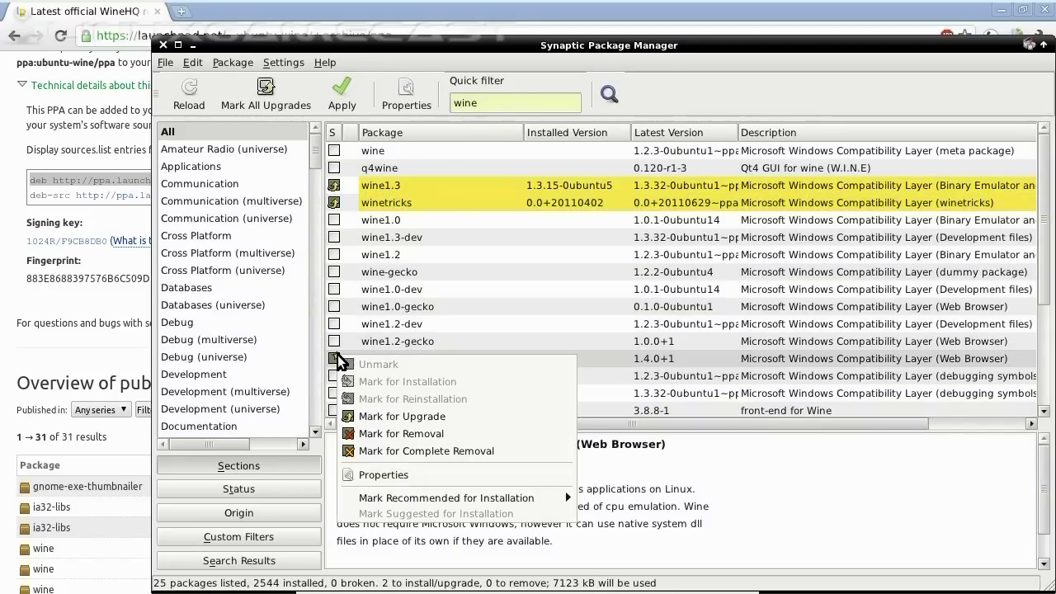
pyautogui.click(360, 414)
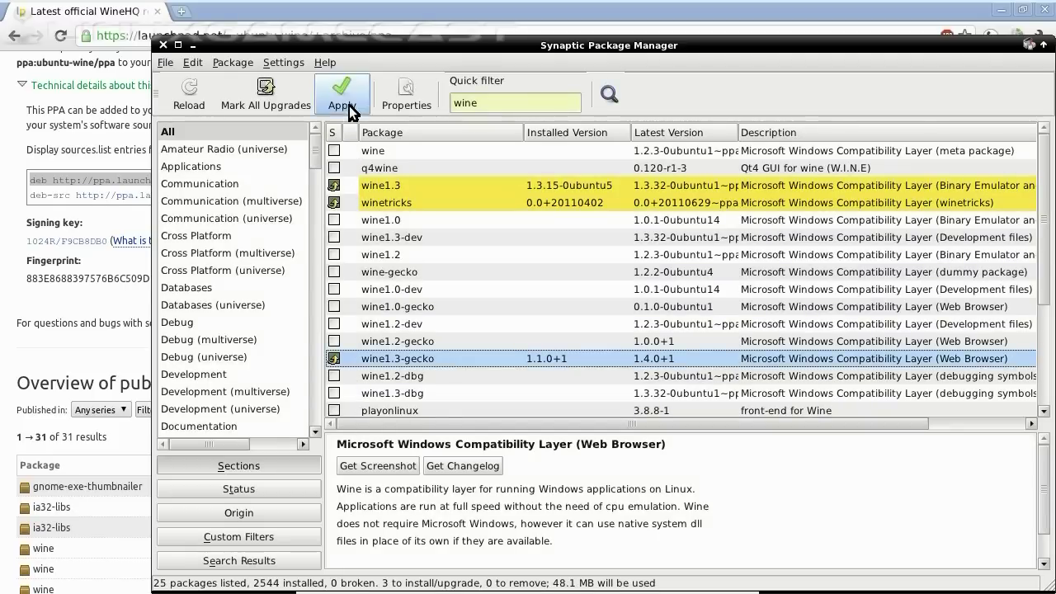
# Review the packages listed as to be upgraded and unchanged, and apply the marked upgrades
pyautogui.click(347, 104)
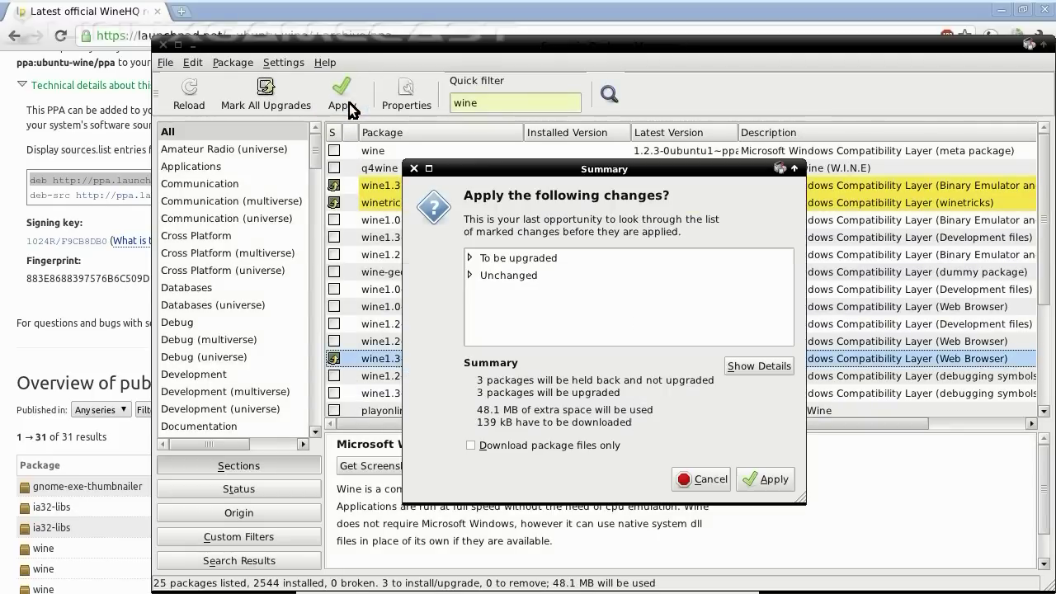
pyautogui.click(471, 258)
pyautogui.click(470, 327)
pyautogui.scroll(-1, 577, 280)
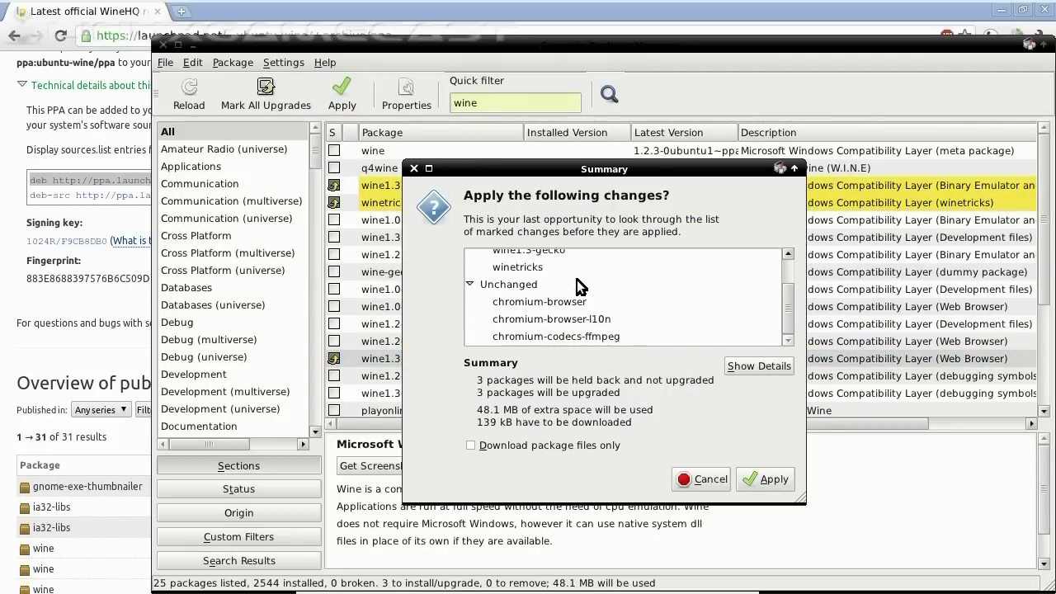
pyautogui.click(767, 479)
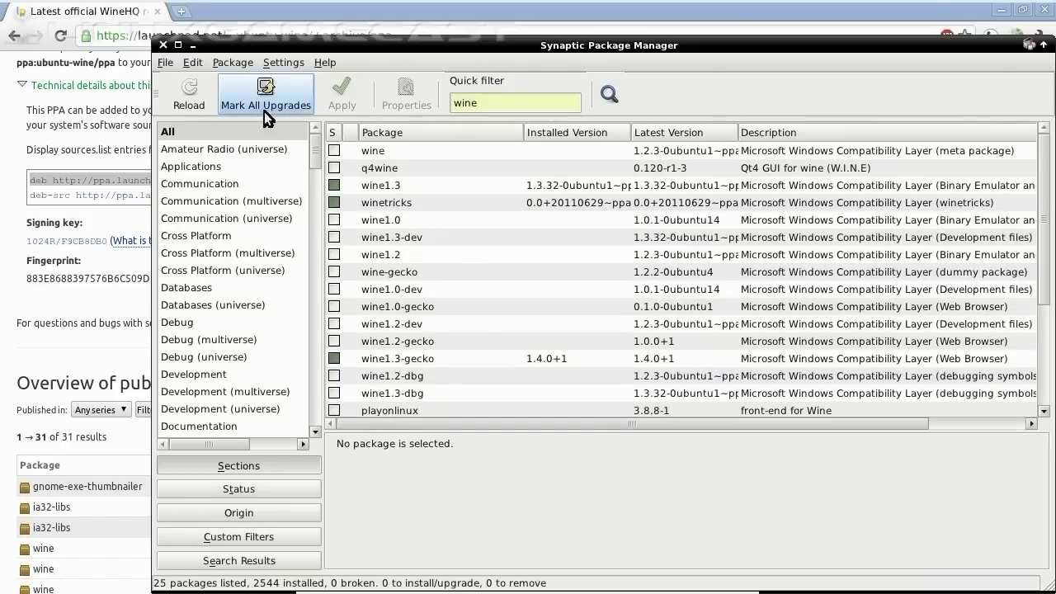
# Close Synaptic and the browser, and launch the Steam installer from a new terminal window
pyautogui.click(162, 46)
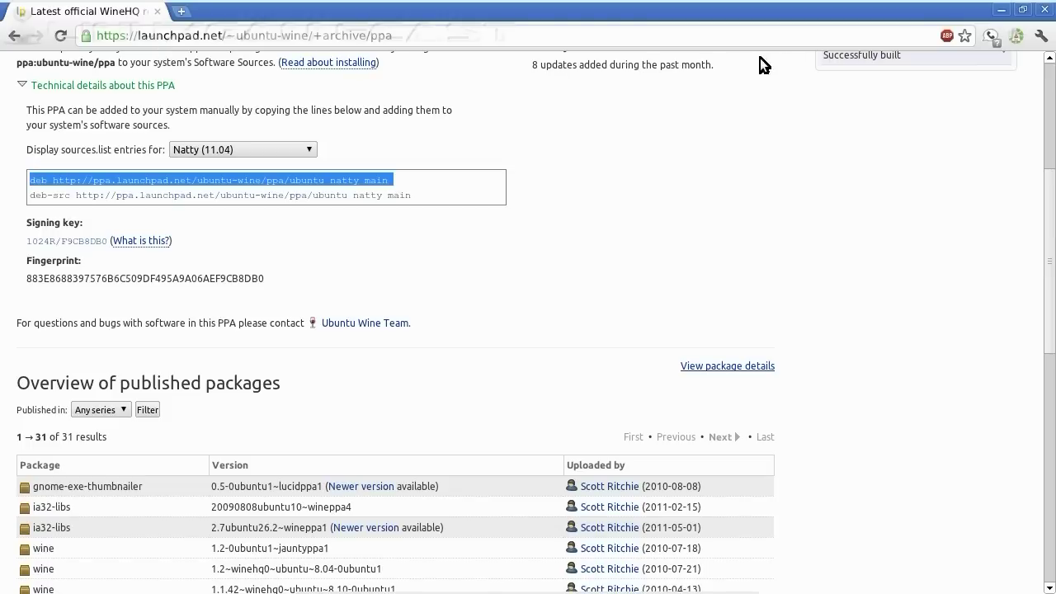
pyautogui.click(1044, 9)
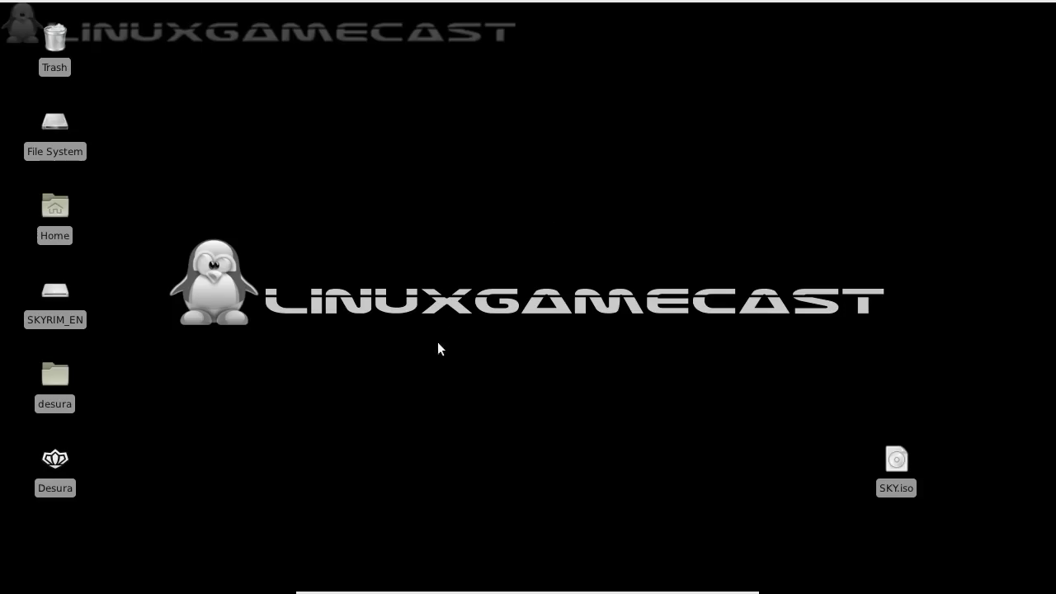
pyautogui.moveTo(393, 588)
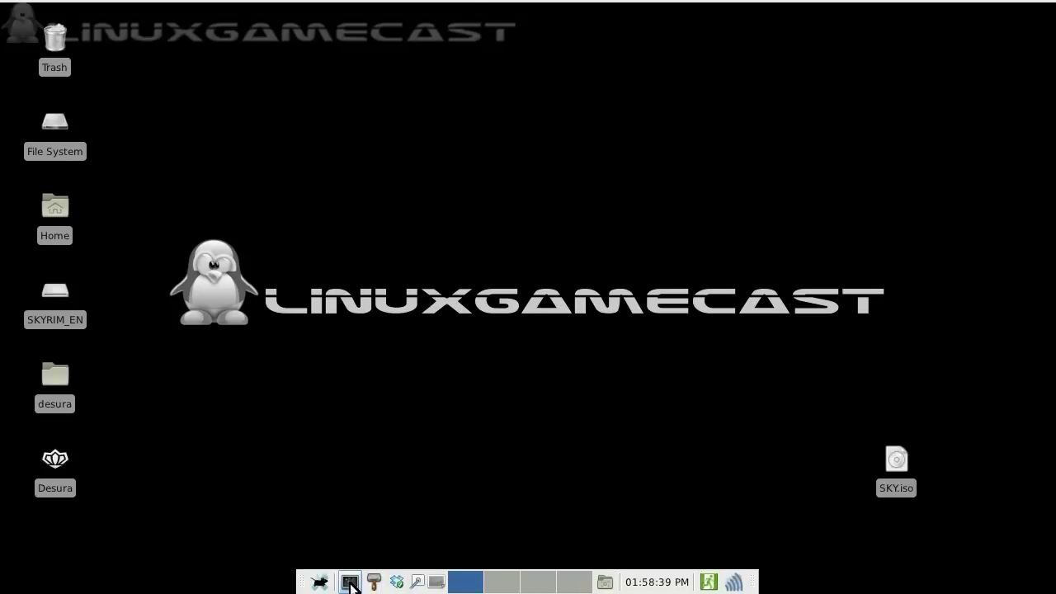
pyautogui.click(350, 584)
pyautogui.moveTo(332, 19); pyautogui.dragTo(602, 187)
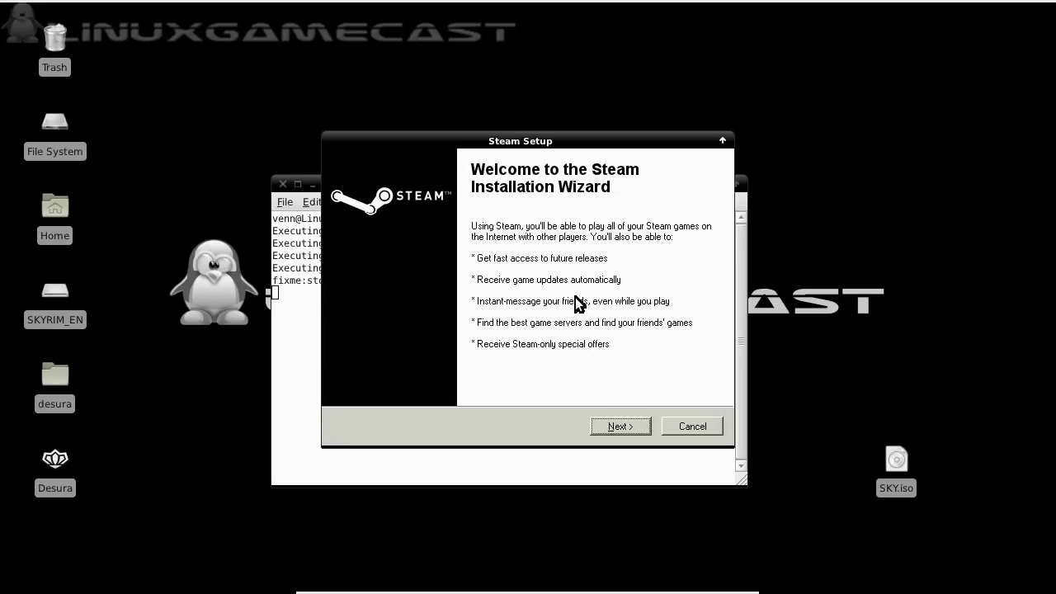
# Advance Steam Setup to the destination folder page, accepting the license agreement, choosing Cable/Fiber > 10M and keeping English
pyautogui.click(620, 427)
pyautogui.click(554, 381)
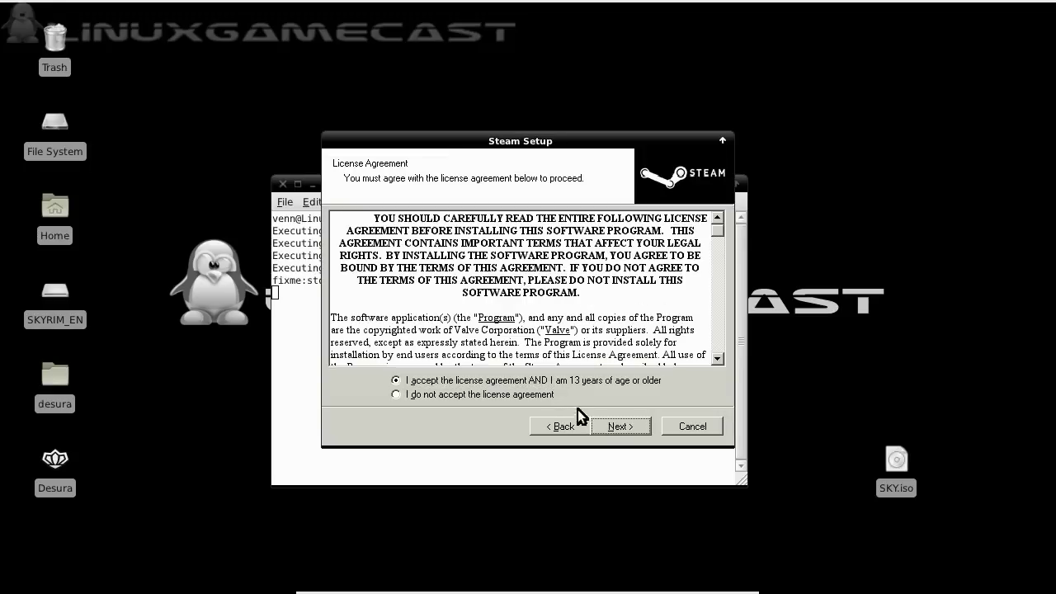
pyautogui.click(611, 427)
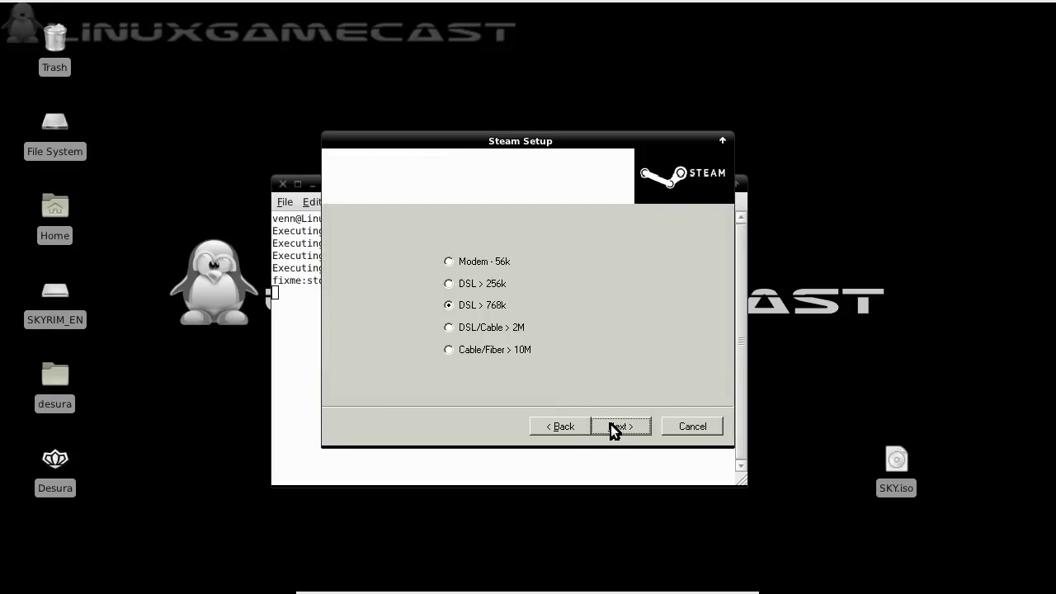
pyautogui.click(450, 350)
pyautogui.click(620, 427)
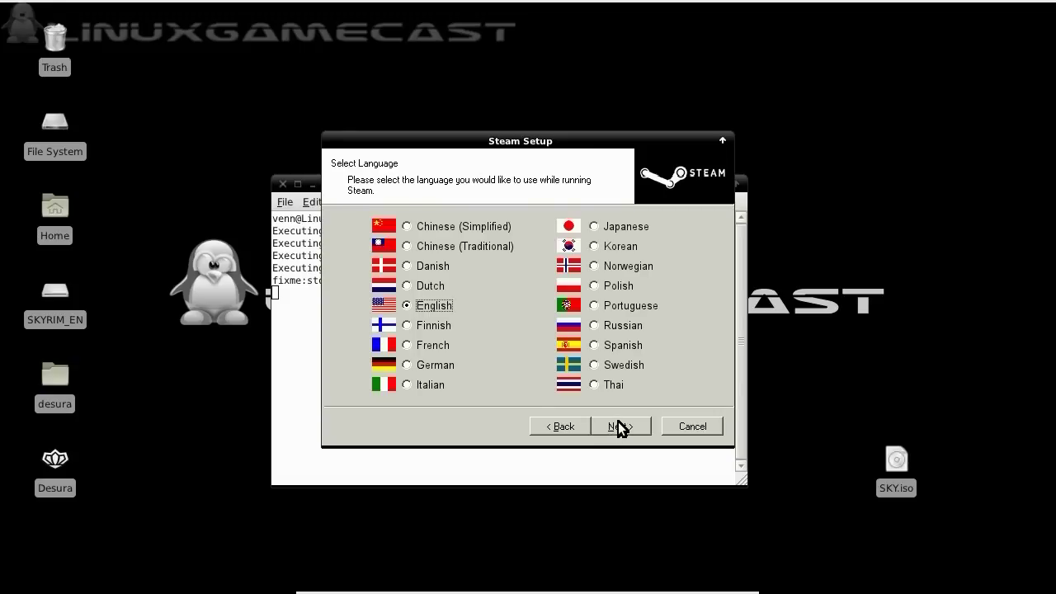
pyautogui.click(620, 427)
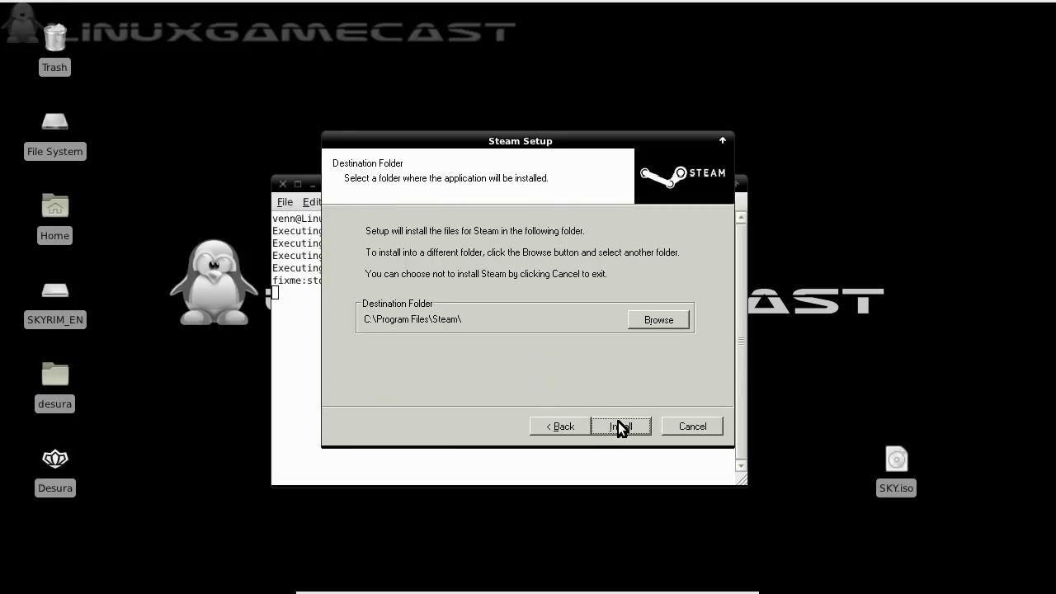
# Install Steam in the default destination folder, finish Setup, and log in to the existing account with its account name and password
pyautogui.click(620, 426)
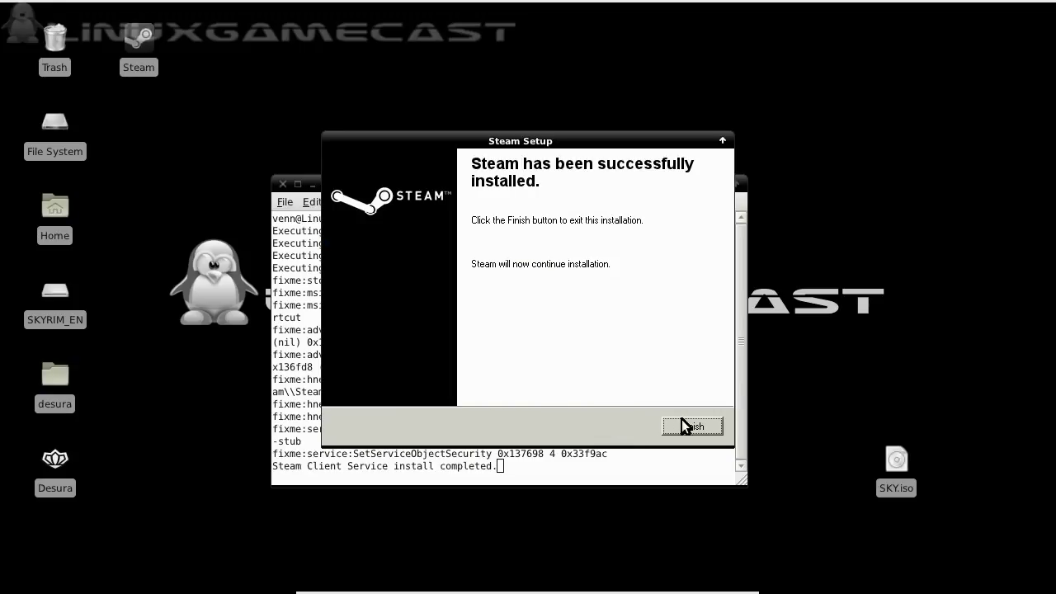
pyautogui.click(685, 426)
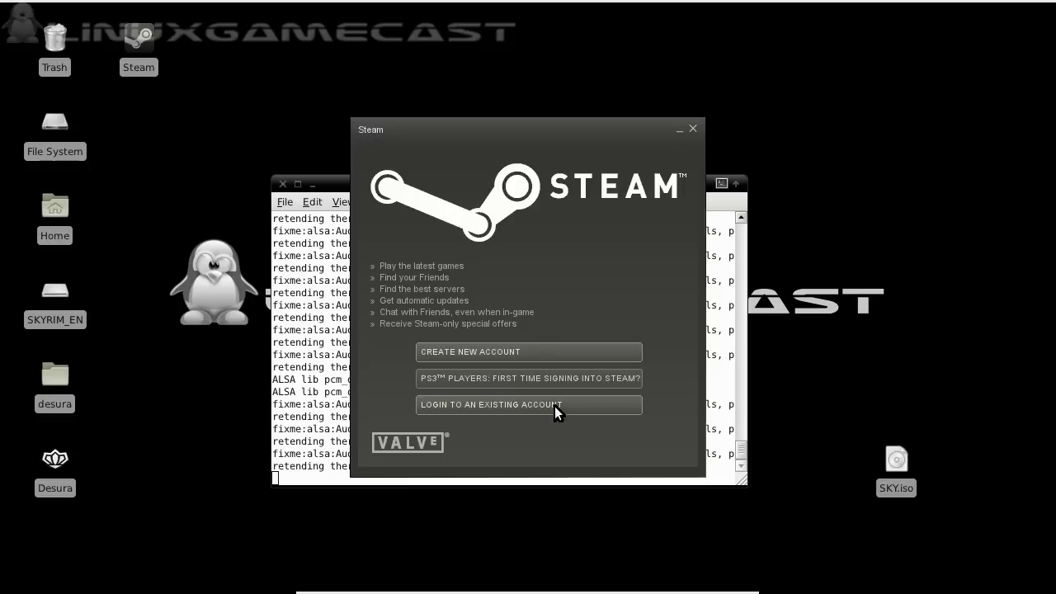
pyautogui.click(554, 405)
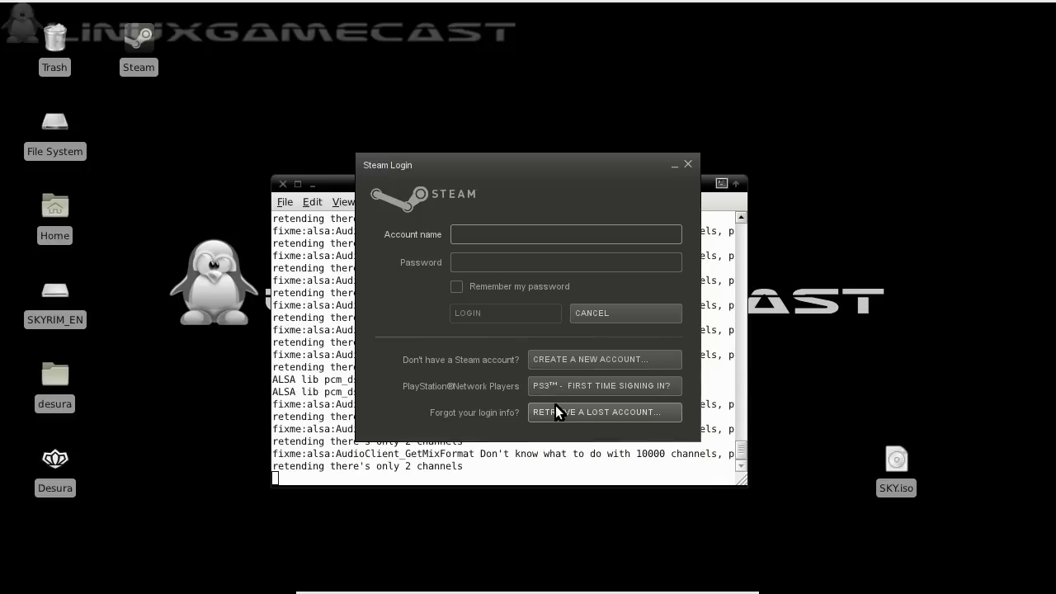
pyautogui.write('linuxgamecast')
pyautogui.press('Tab')
pyautogui.write('*********')
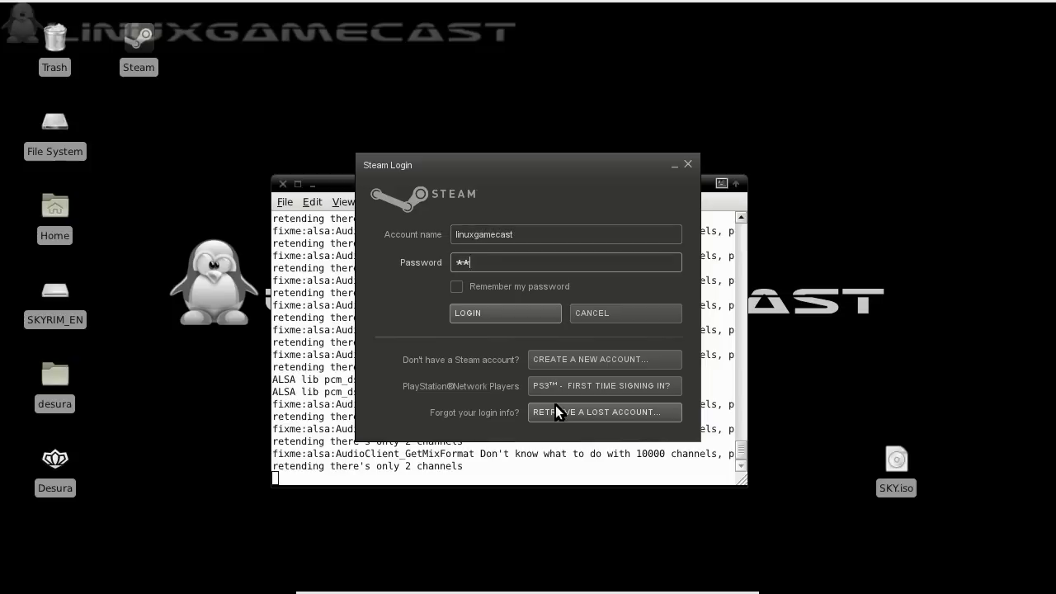
pyautogui.click(540, 319)
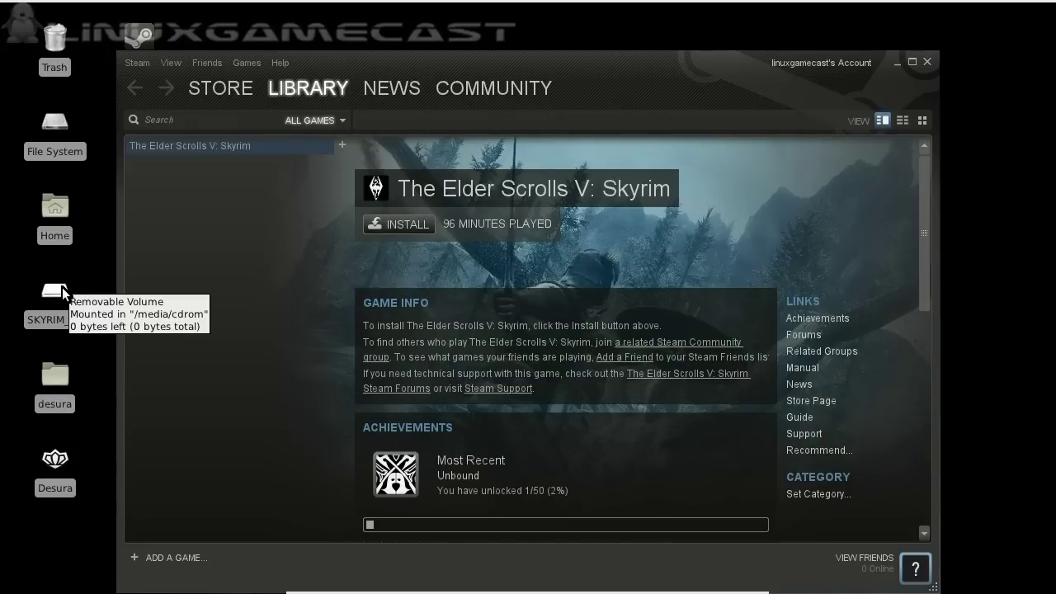
# Add Setup.exe from the /media/cdrom folder to the Steam library as a non-Steam game
pyautogui.click(245, 63)
pyautogui.click(255, 139)
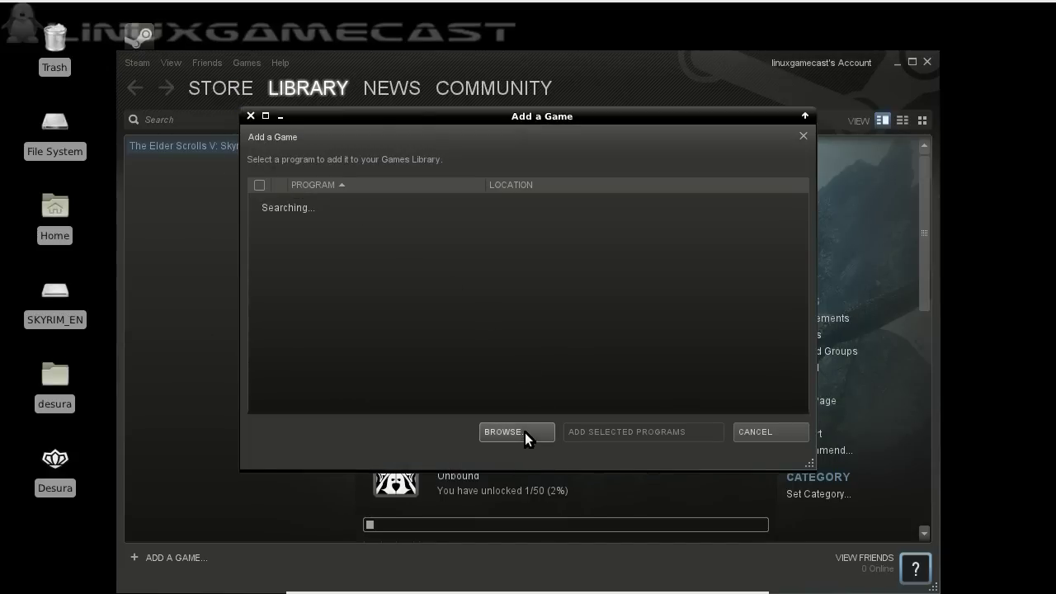
pyautogui.click(525, 432)
pyautogui.click(570, 209)
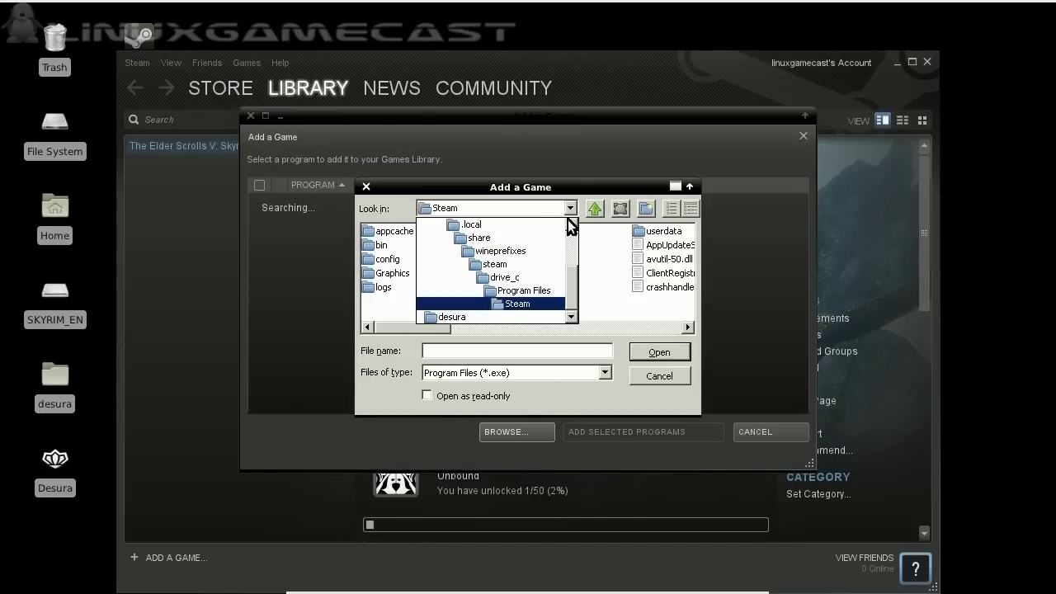
pyautogui.scroll(3, 568, 239)
pyautogui.click(509, 265)
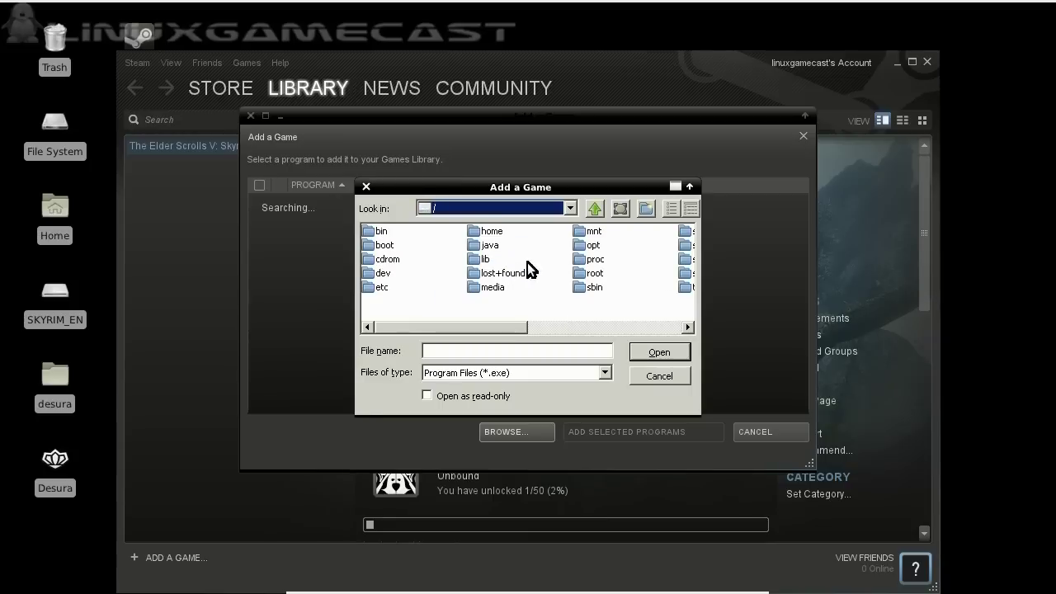
pyautogui.doubleClick(471, 289)
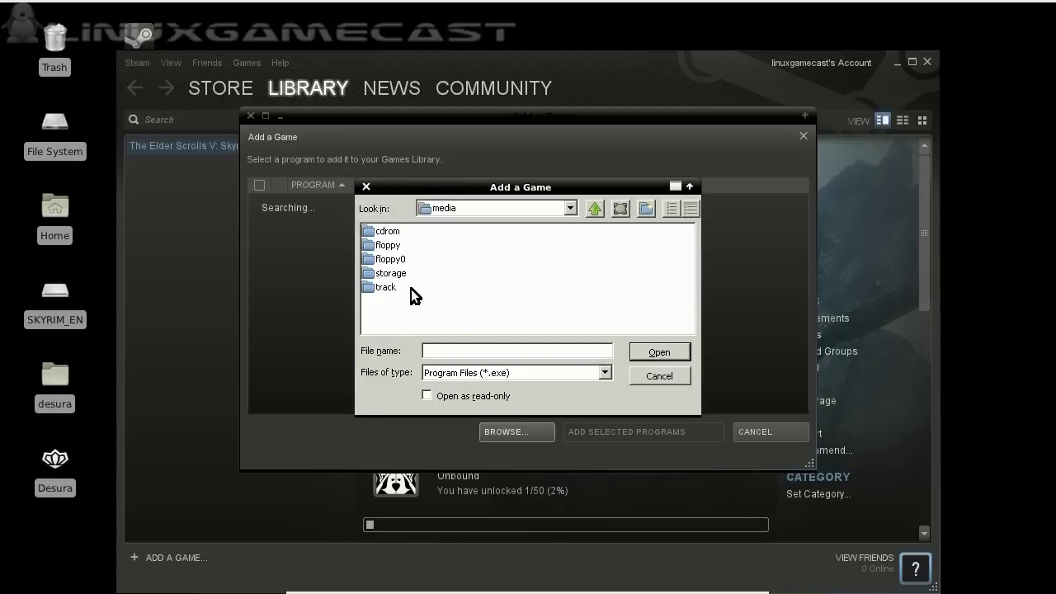
pyautogui.doubleClick(379, 234)
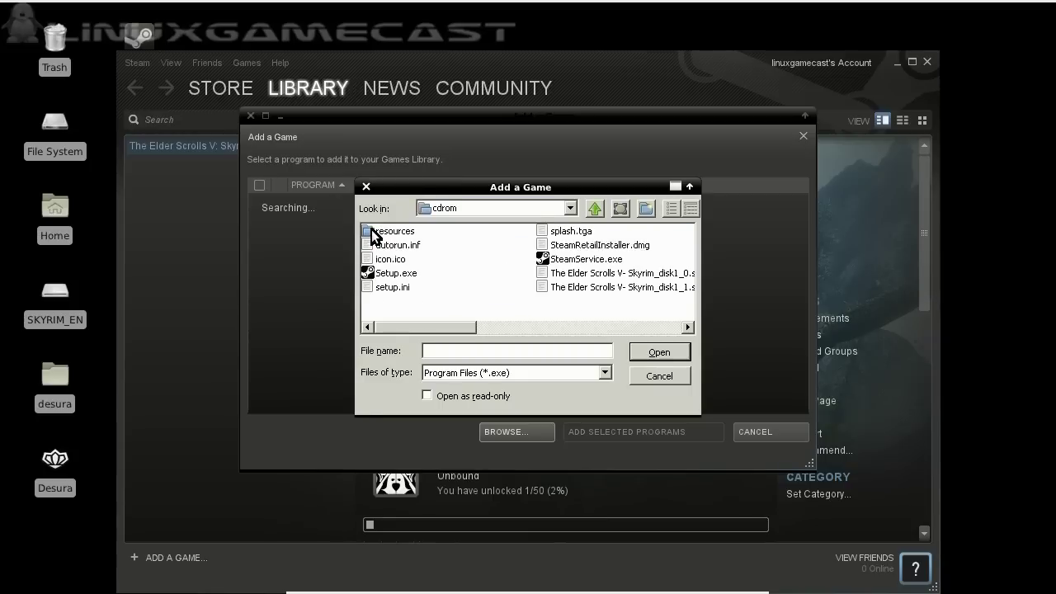
pyautogui.click(385, 273)
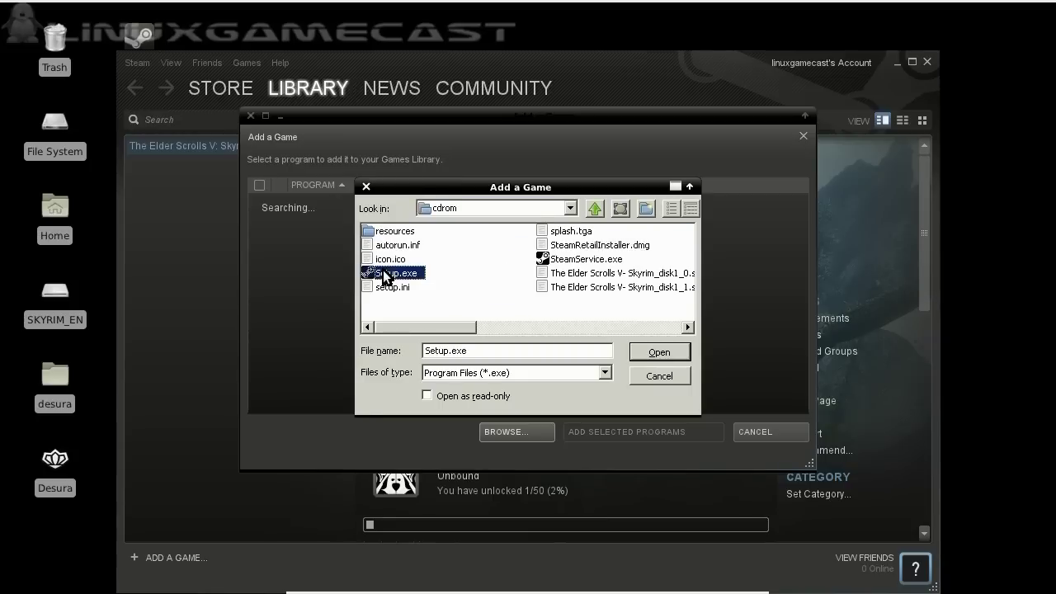
pyautogui.click(682, 351)
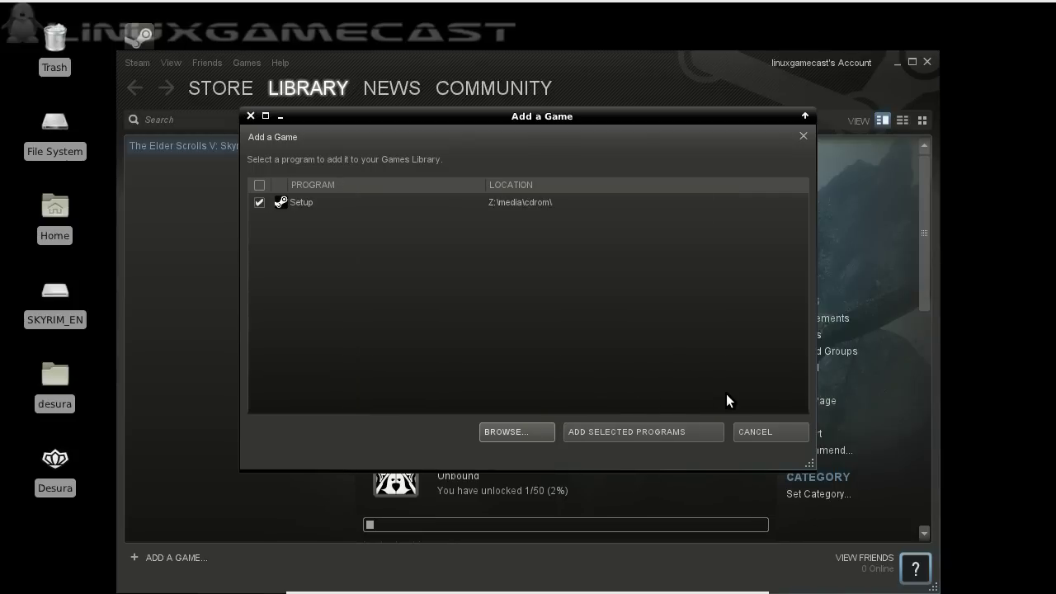
pyautogui.click(638, 426)
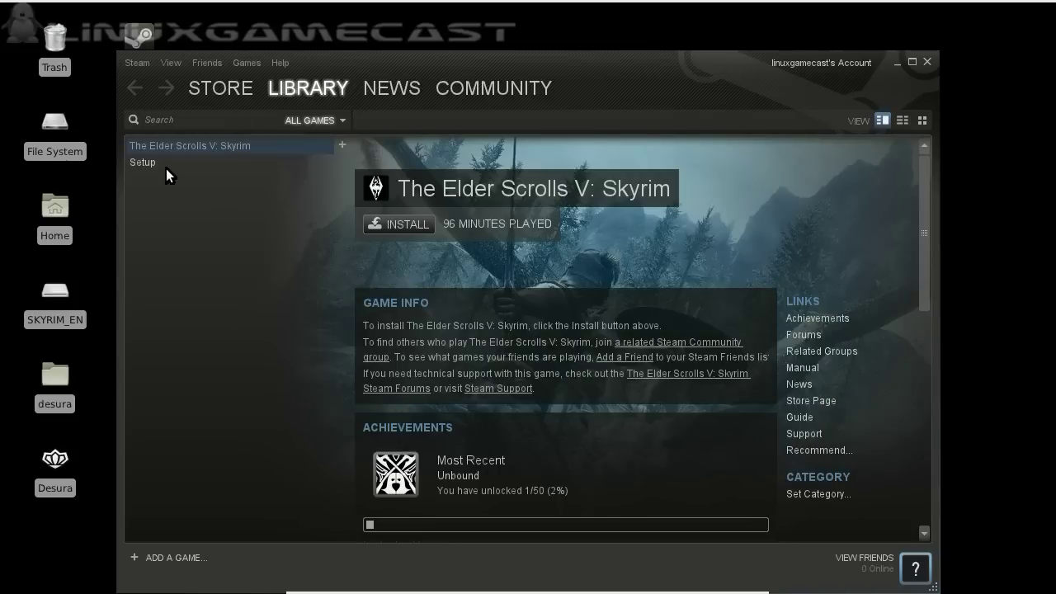
# Run Setup from the library and install The Elder Scrolls V: Skyrim, accepting the license agreement
pyautogui.click(162, 165)
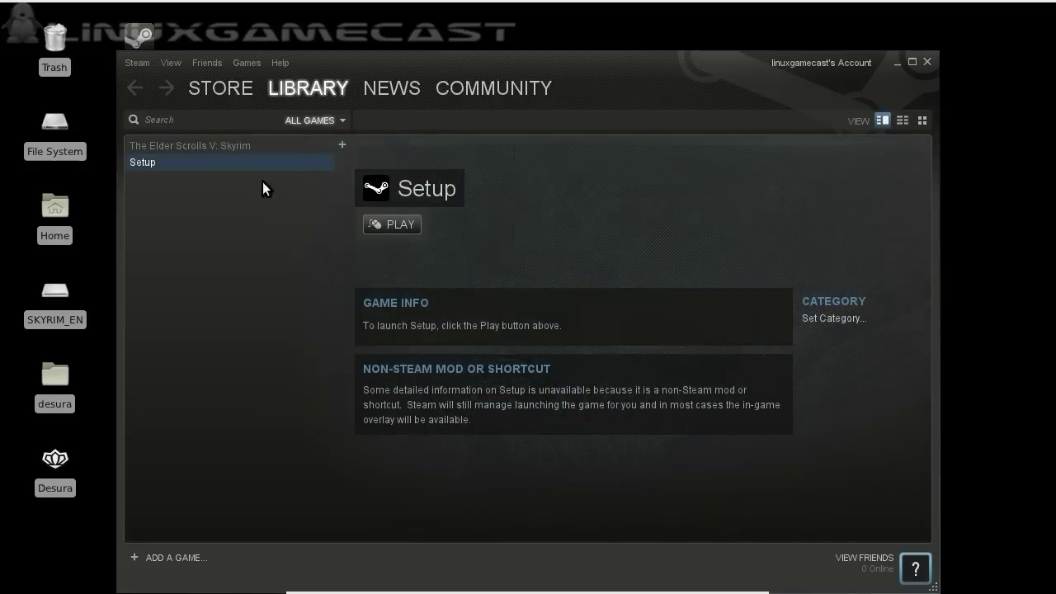
pyautogui.click(391, 224)
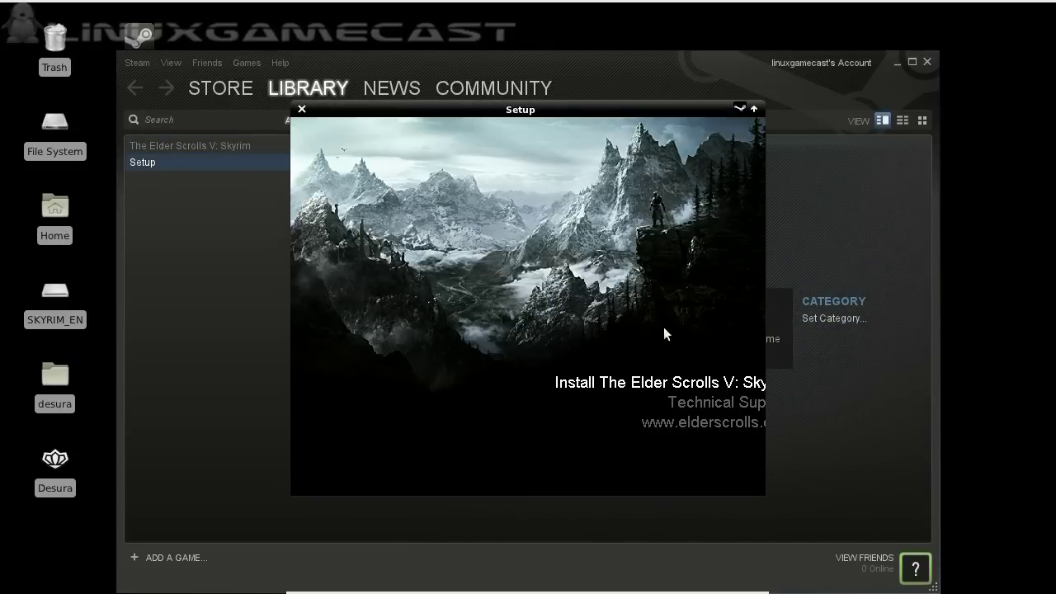
pyautogui.click(678, 383)
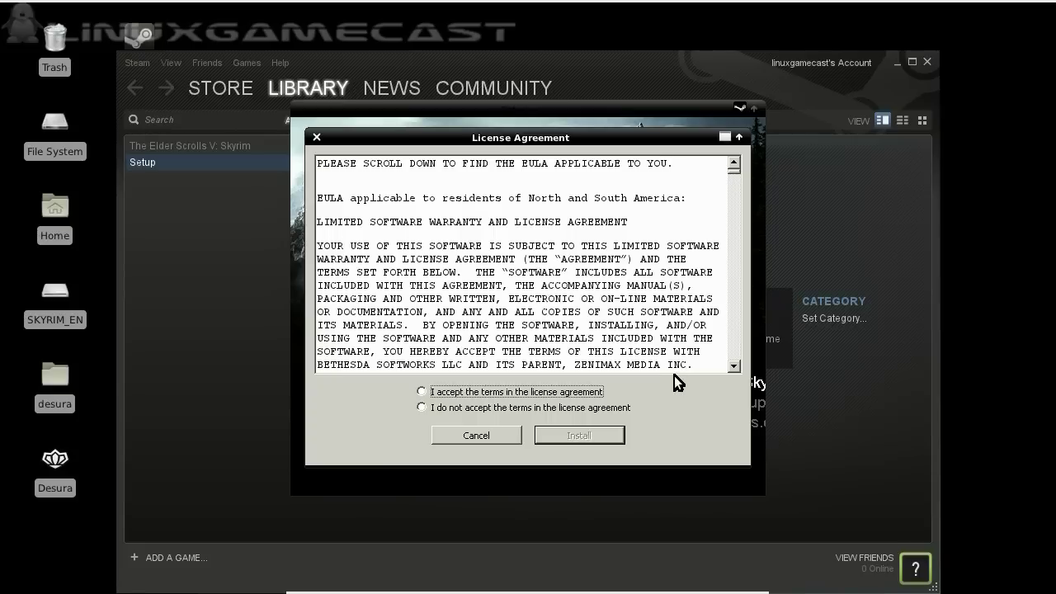
pyautogui.click(422, 392)
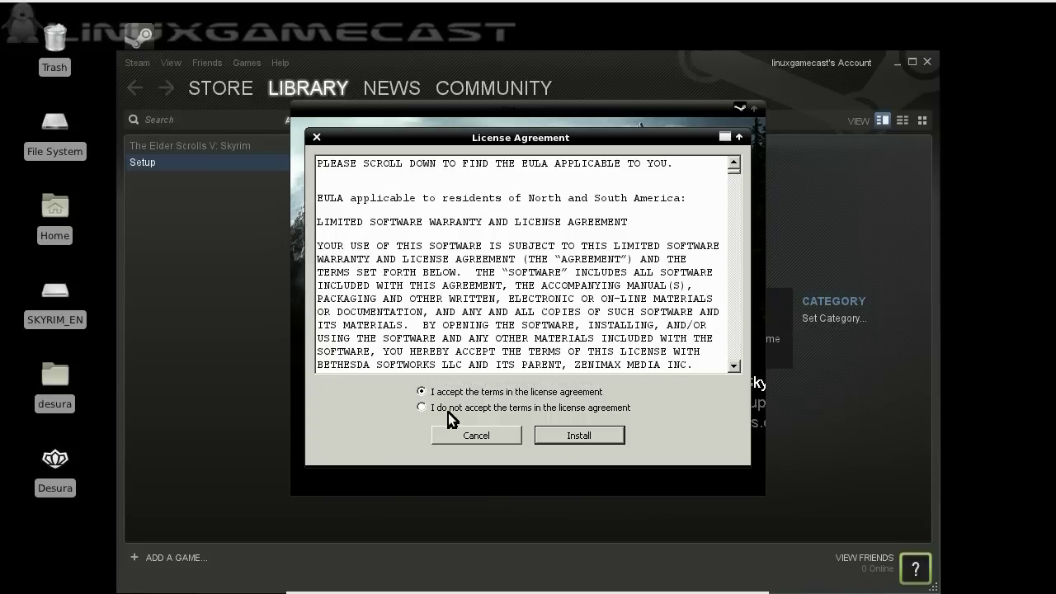
pyautogui.click(555, 430)
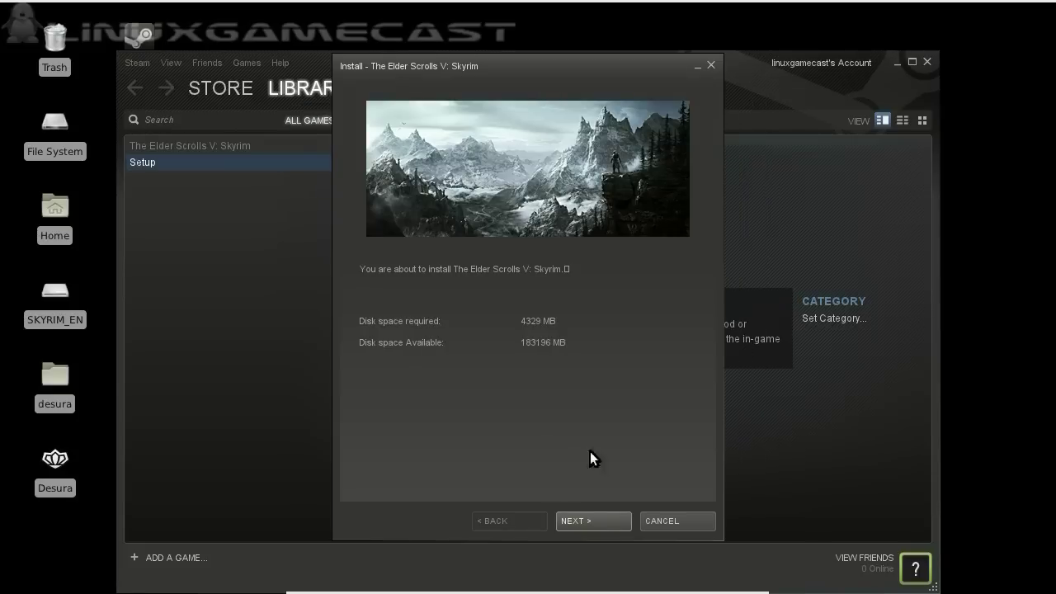
pyautogui.click(597, 521)
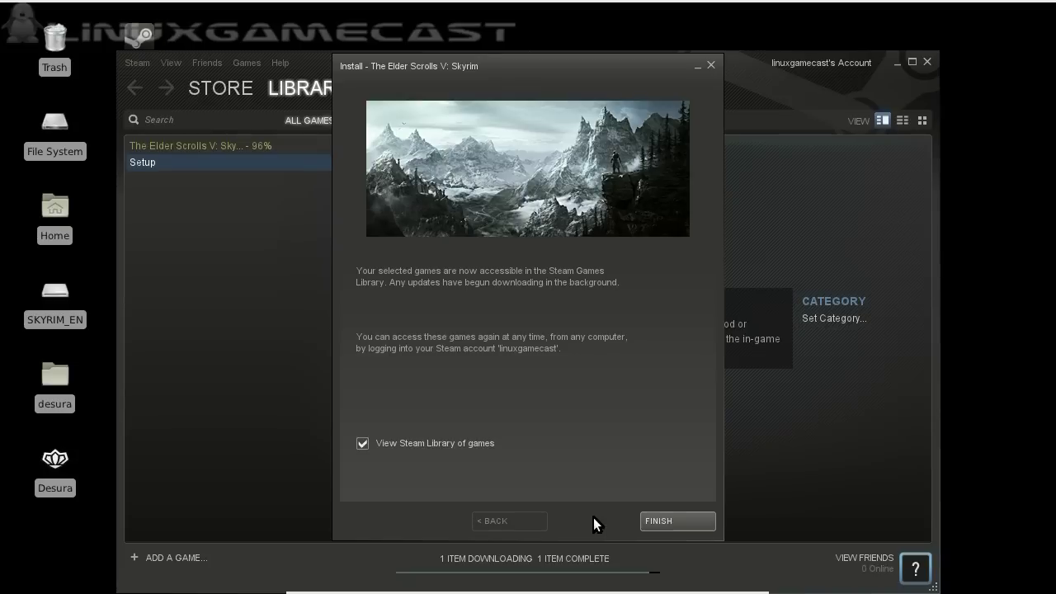
pyautogui.click(654, 519)
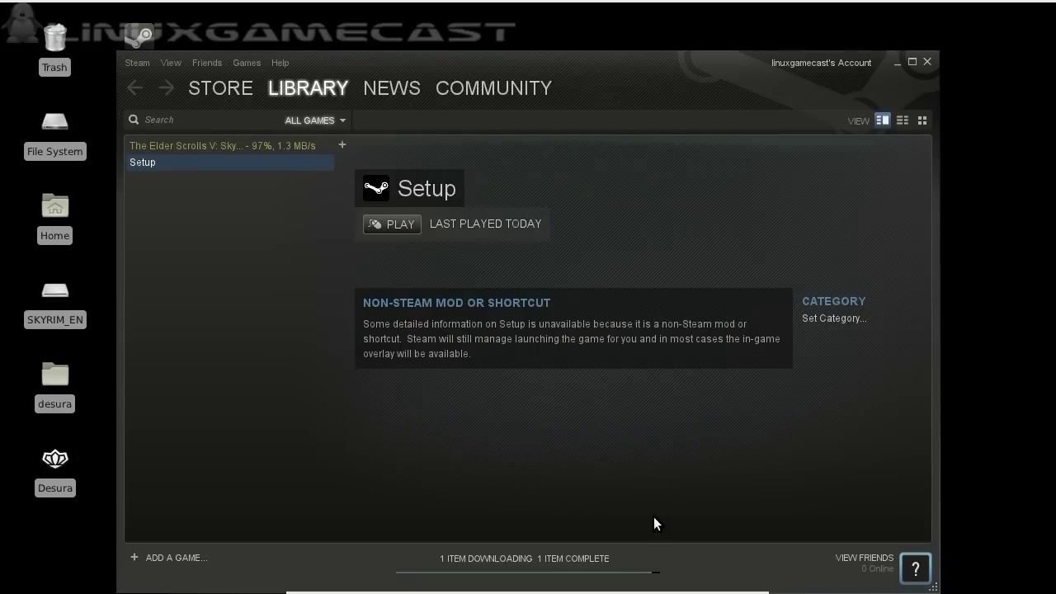
# Start The Elder Scrolls V: Skyrim from the library to run its first-time setup, and close the updating window
pyautogui.click(267, 147)
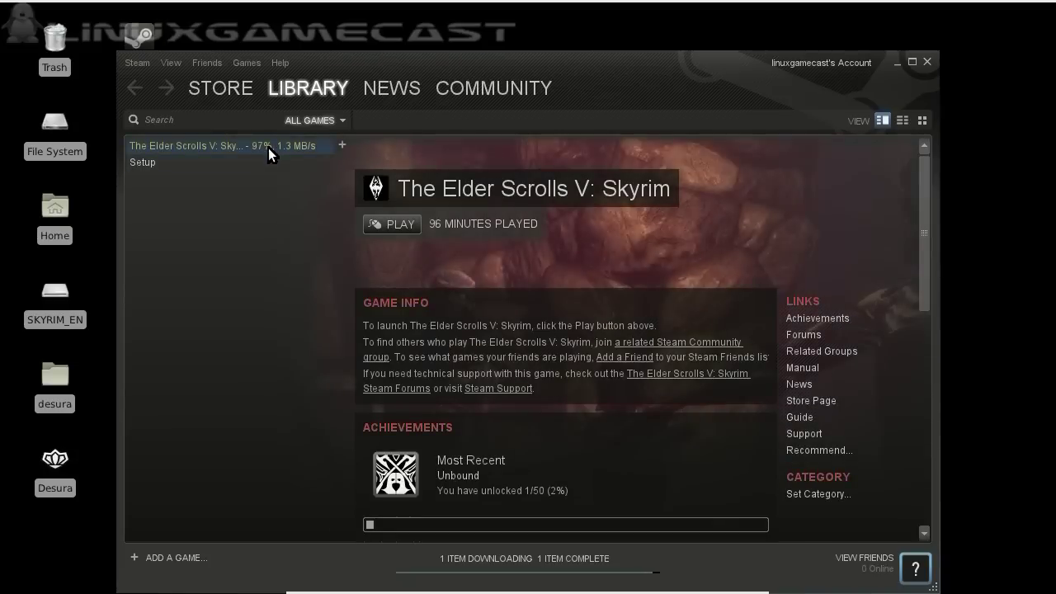
pyautogui.click(381, 225)
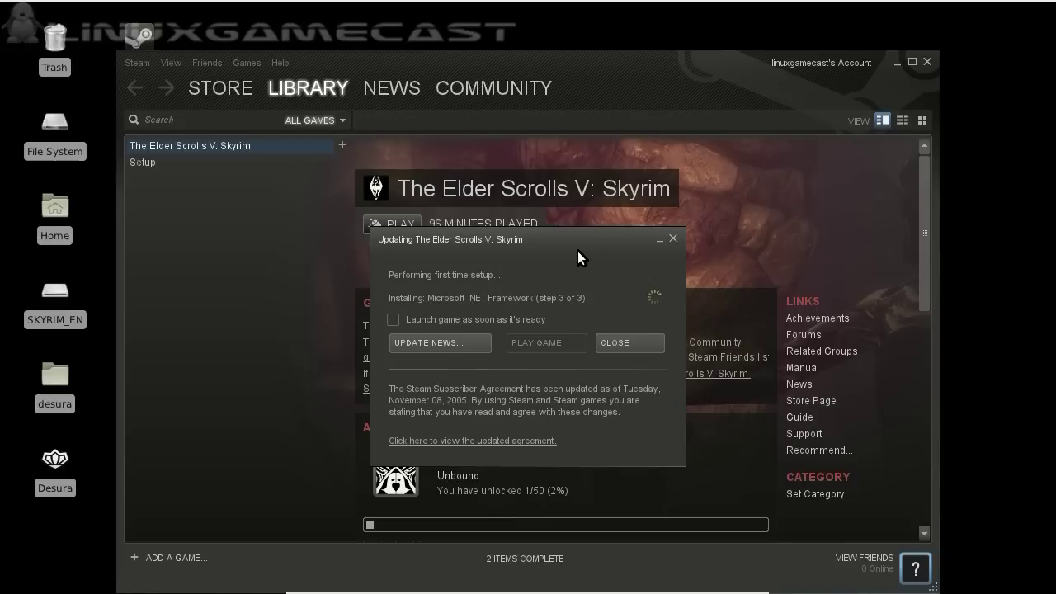
pyautogui.click(630, 344)
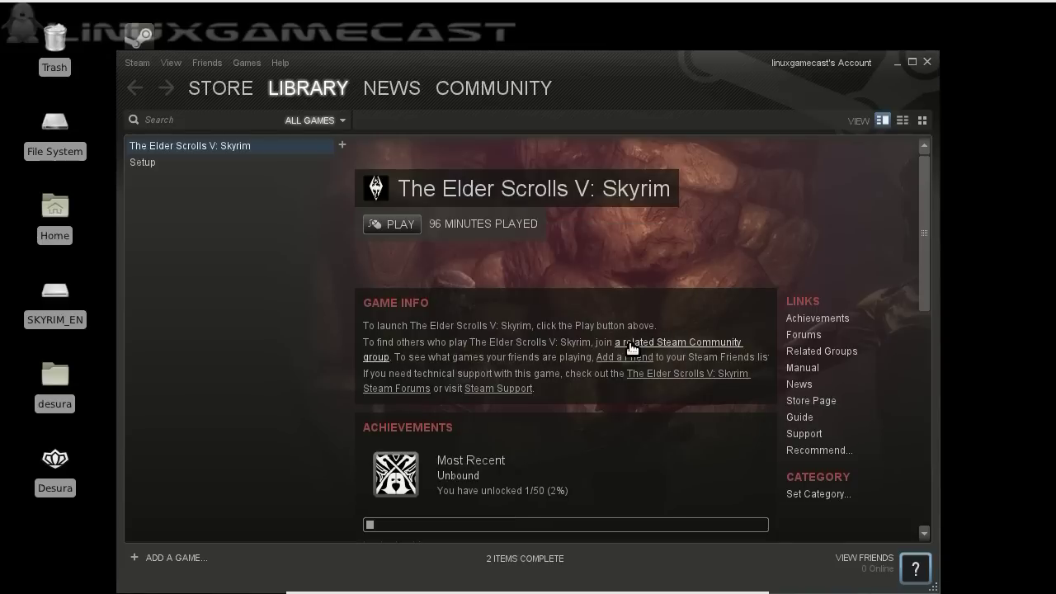
# Exit Steam and dismiss the Program Error dialog
pyautogui.click(138, 64)
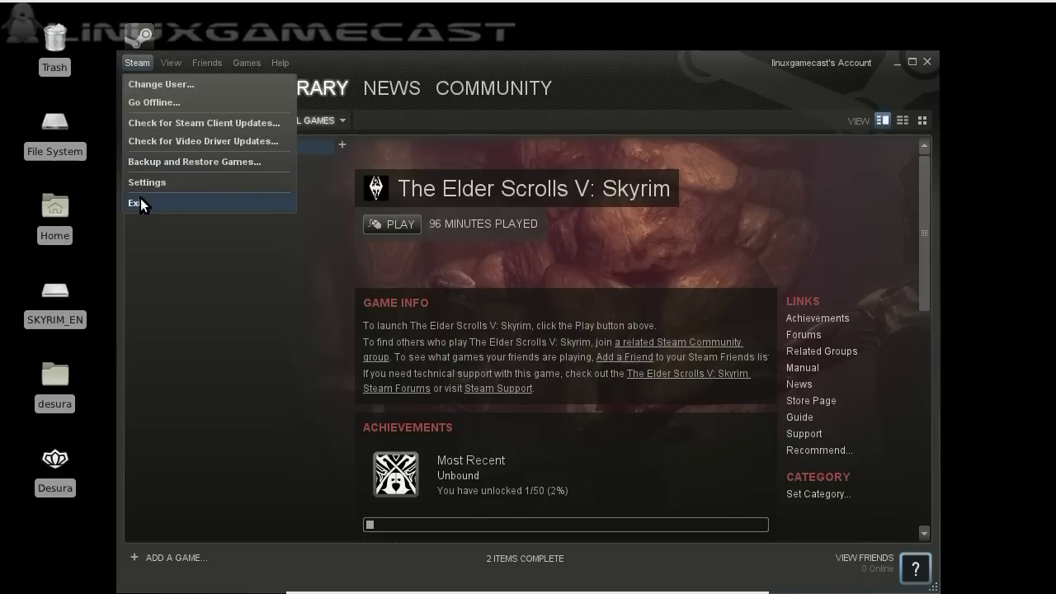
pyautogui.click(140, 202)
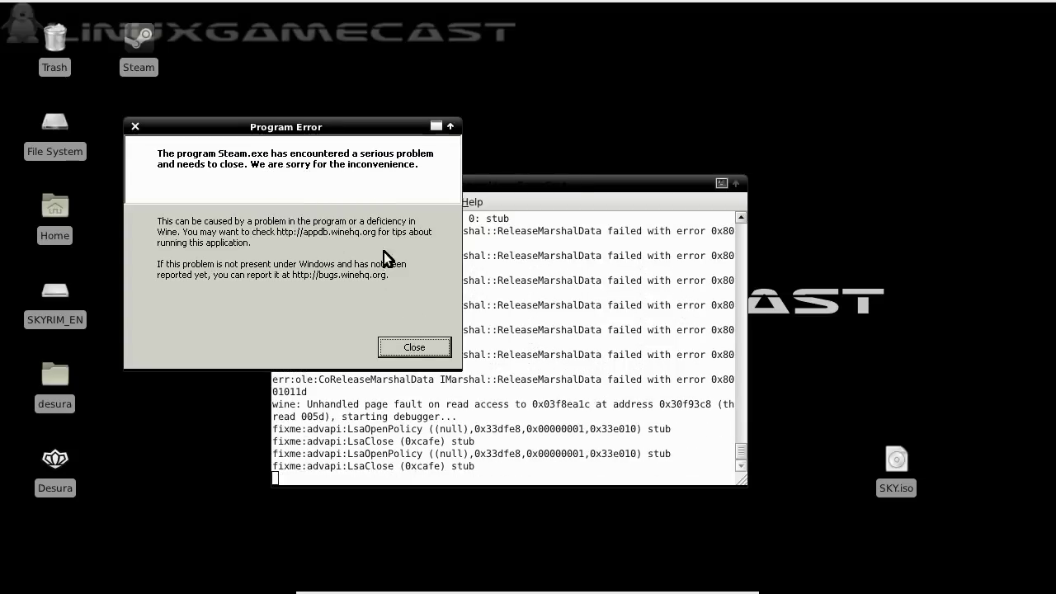
pyautogui.click(395, 346)
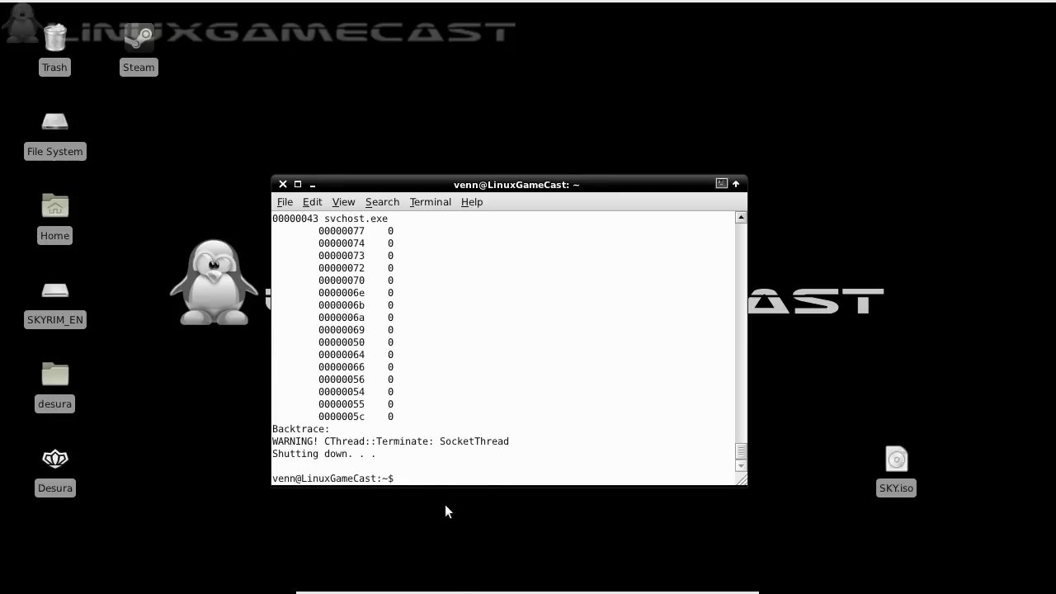
# Try to kill the Wine server in the terminal with sudo wineserver -k9, entering the sudo password
pyautogui.moveTo(451, 586)
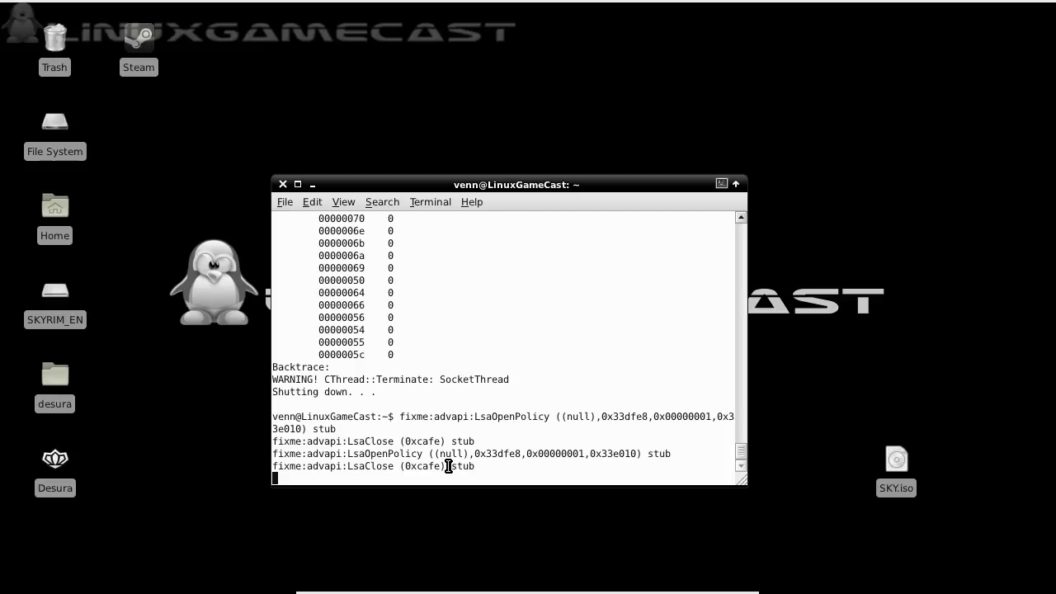
pyautogui.write('sudo wineserver -k9')
pyautogui.press('Return')
pyautogui.press('Return')
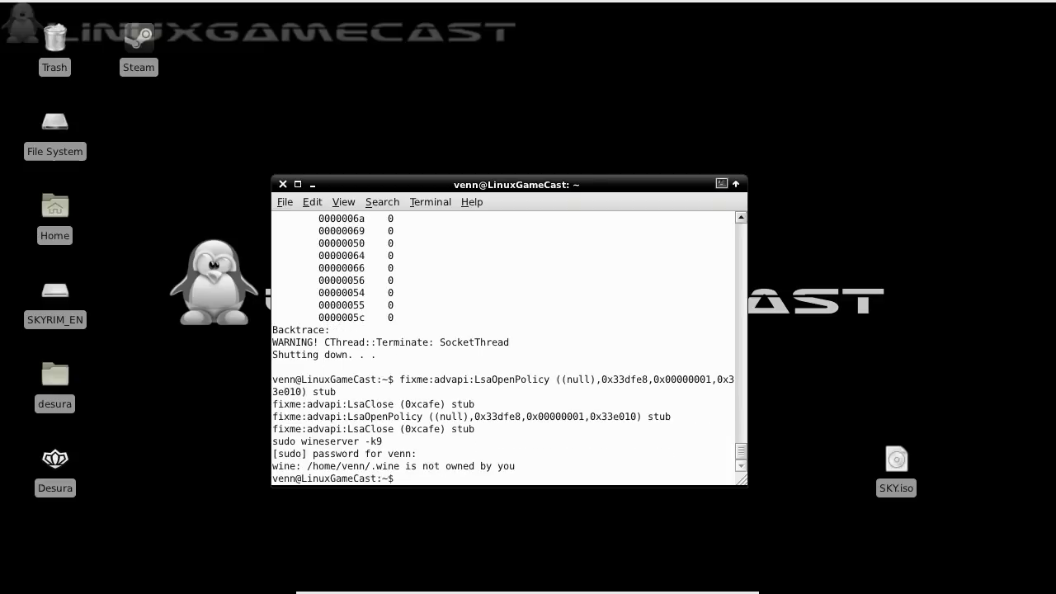
# Kill the Wine server with wineserver -k9 without sudo, and check the running processes with htop
pyautogui.press('Up')
pyautogui.press('Left')
pyautogui.press('Left')
pyautogui.press('Left')
pyautogui.press('Left')
pyautogui.press('Left')
pyautogui.press('Left')
pyautogui.press('Left')
pyautogui.press('Left')
pyautogui.press('Left')
pyautogui.press('Left')
pyautogui.press('Left')
pyautogui.press('Left')
pyautogui.press('Left')
pyautogui.press('Left')
pyautogui.press('BackSpace')
pyautogui.press('BackSpace')
pyautogui.press('BackSpace')
pyautogui.press('BackSpace')
pyautogui.press('BackSpace')
pyautogui.press('Return')
pyautogui.write('htop')
pyautogui.press('Return')
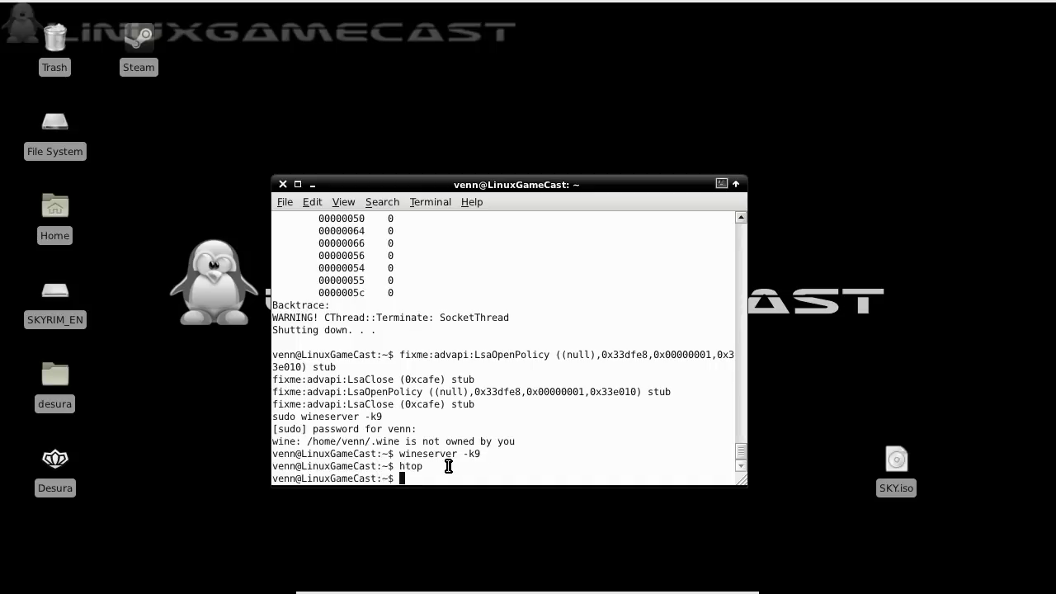
# Launch winetricks, select the steam wineprefix and open the list of installable Windows DLLs and components
pyautogui.write('winetricks')
pyautogui.press('Return')
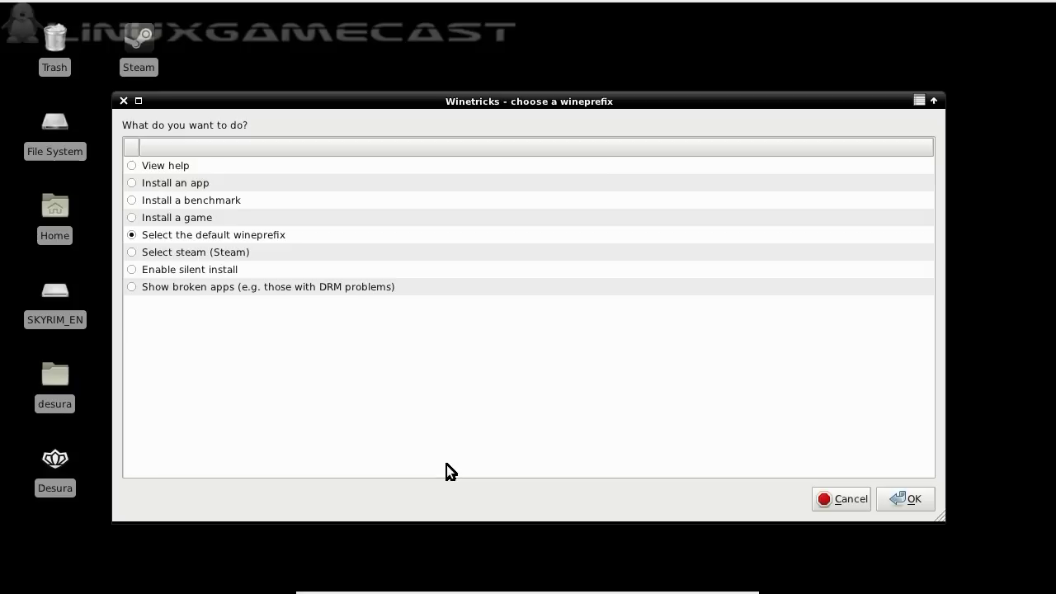
pyautogui.click(133, 252)
pyautogui.click(891, 492)
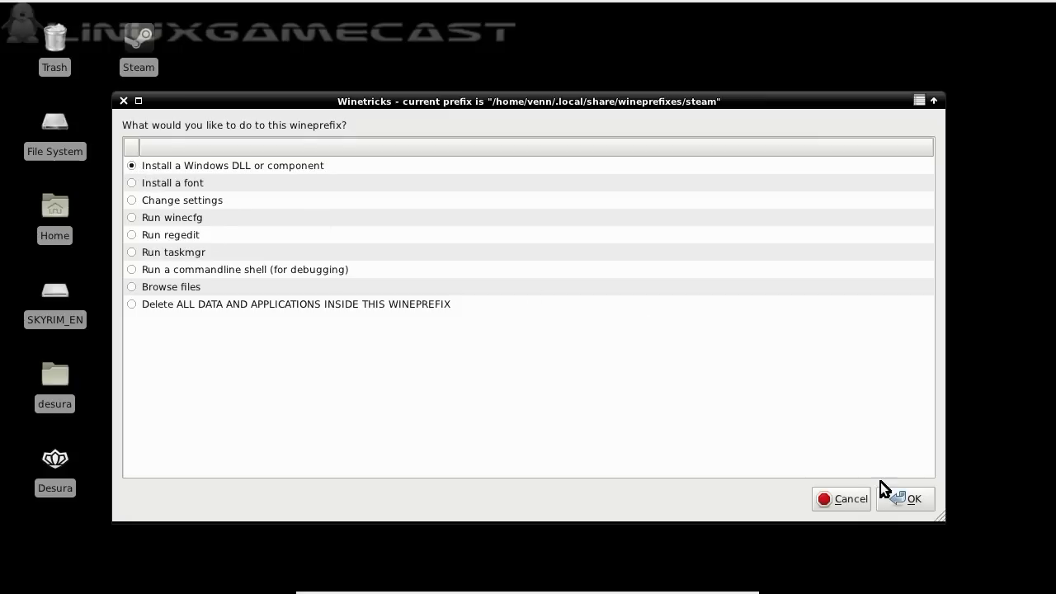
pyautogui.click(898, 496)
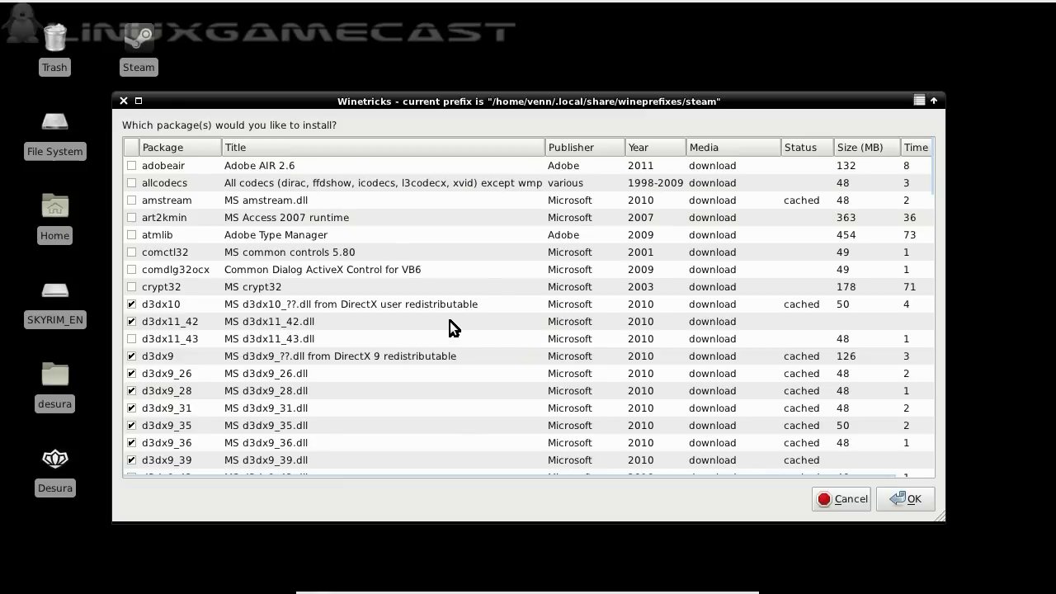
# Add dotnet20 and vcrun2008 to the packages already checked for the steam wineprefix and install the whole selection
pyautogui.scroll(-4, 393, 295)
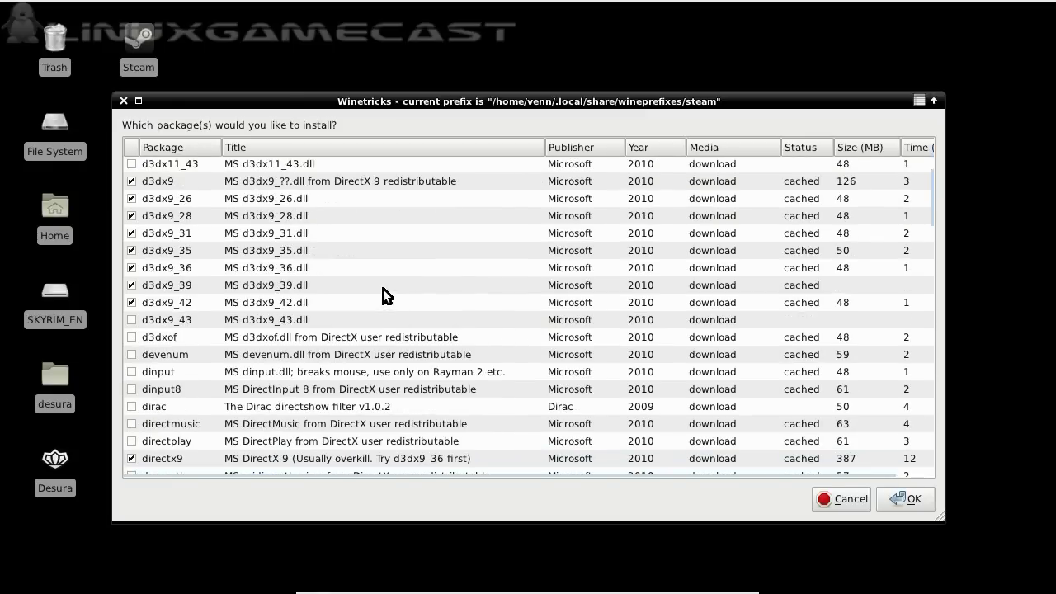
pyautogui.scroll(-4, 355, 278)
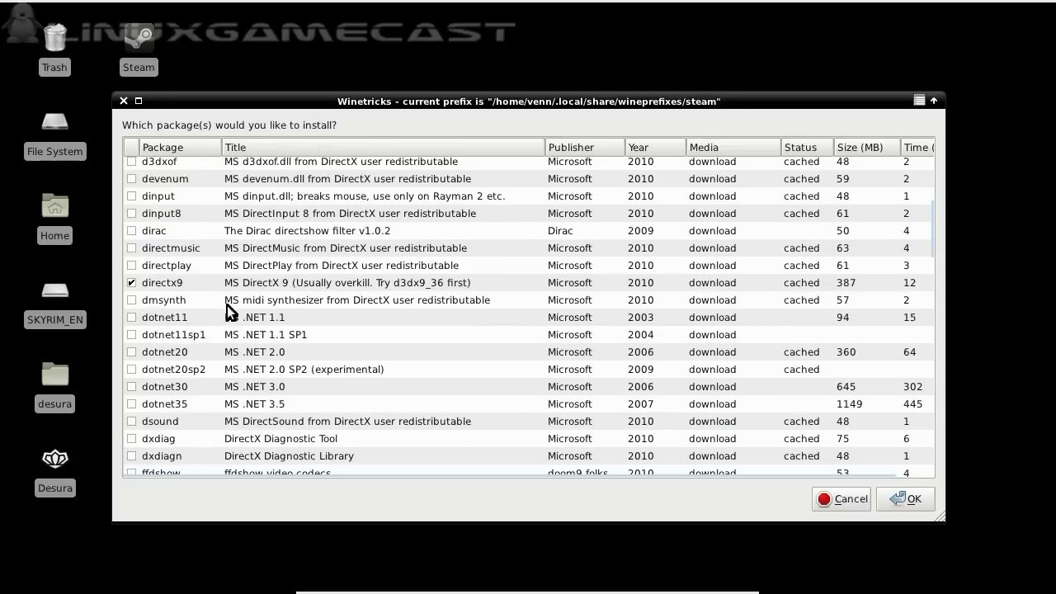
pyautogui.click(131, 351)
pyautogui.scroll(-5, 197, 328)
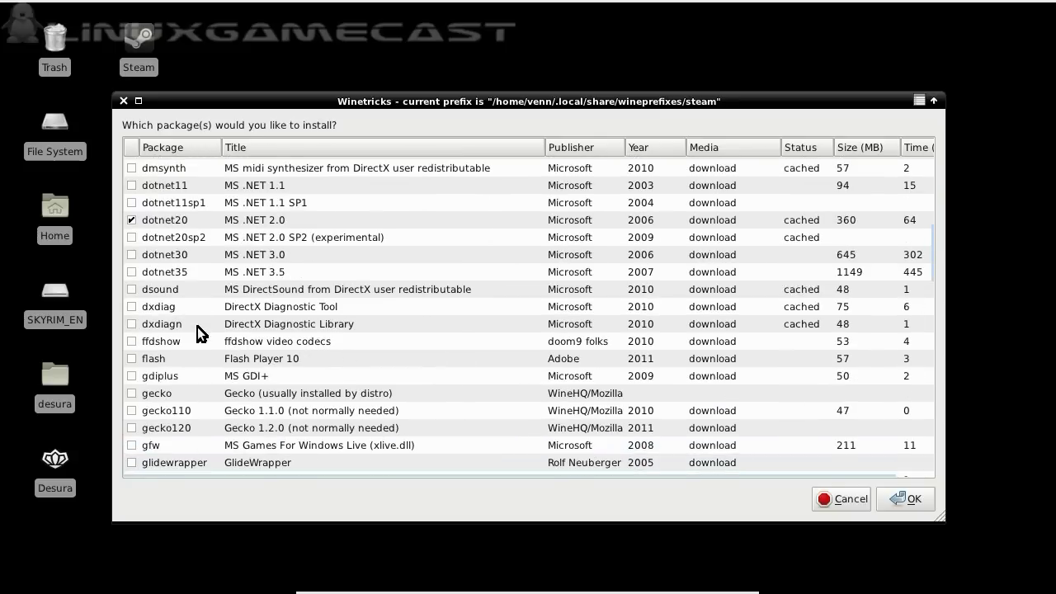
pyautogui.scroll(-7, 198, 330)
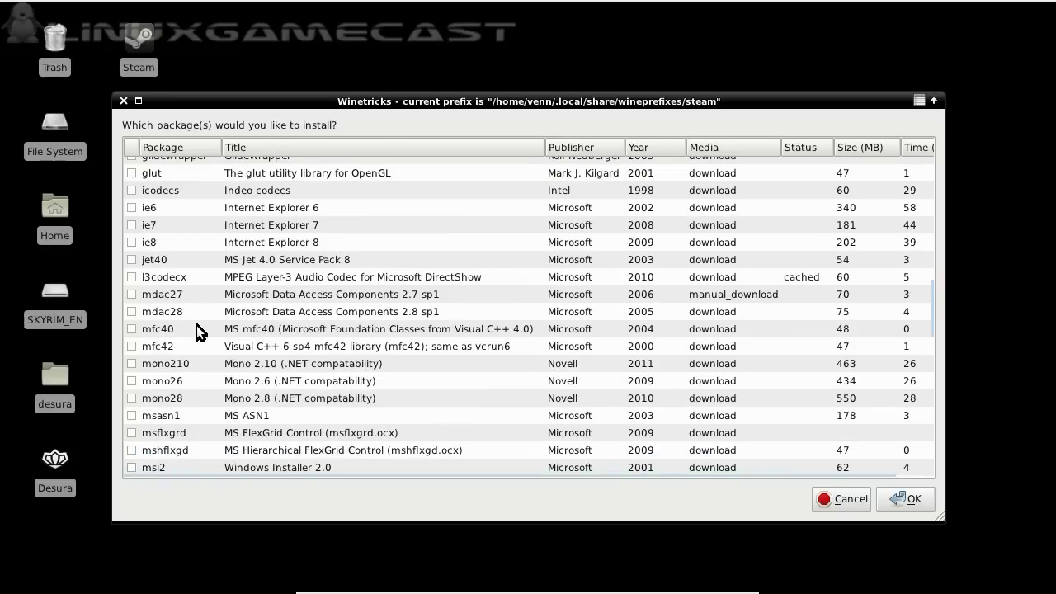
pyautogui.scroll(-1, 196, 326)
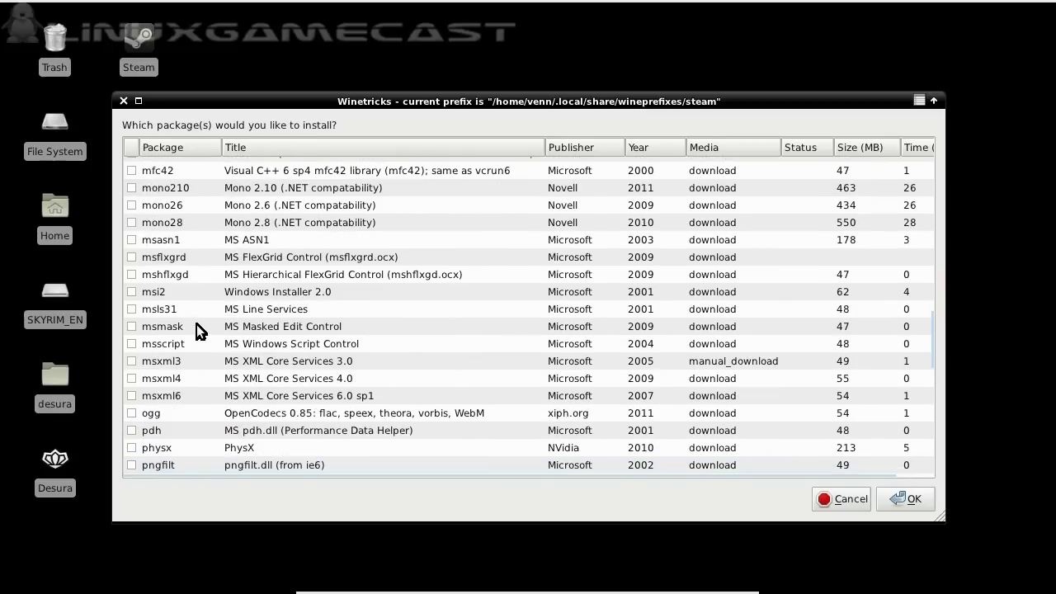
pyautogui.scroll(-6, 197, 324)
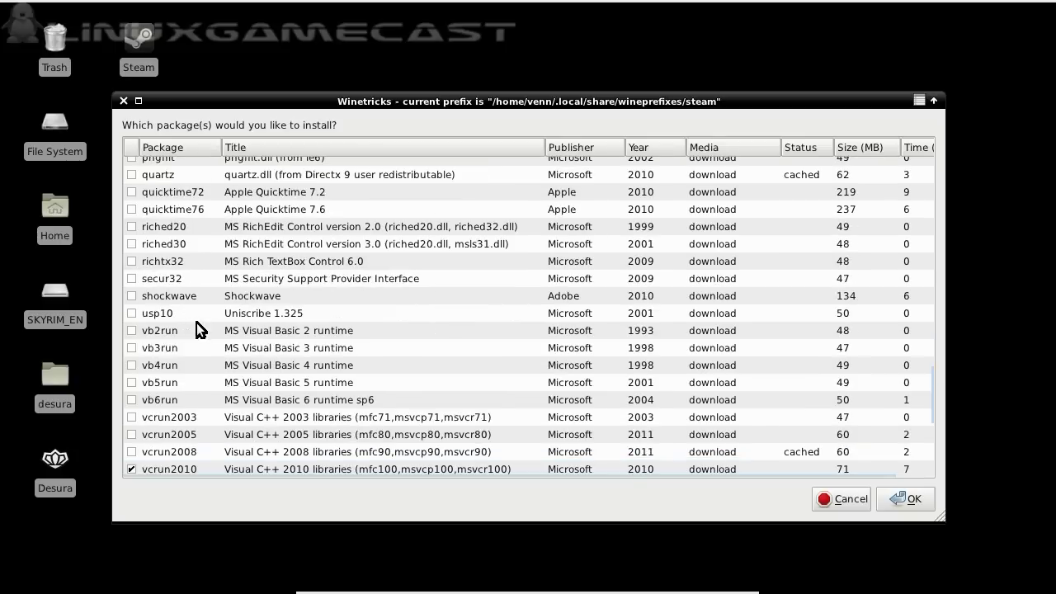
pyautogui.scroll(-2, 197, 329)
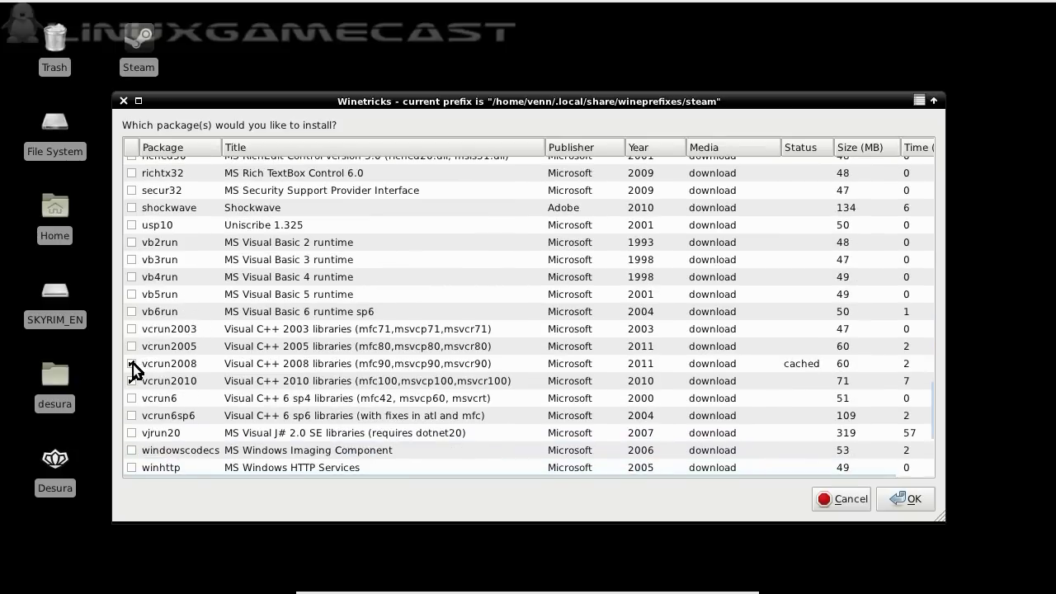
pyautogui.scroll(-4, 156, 340)
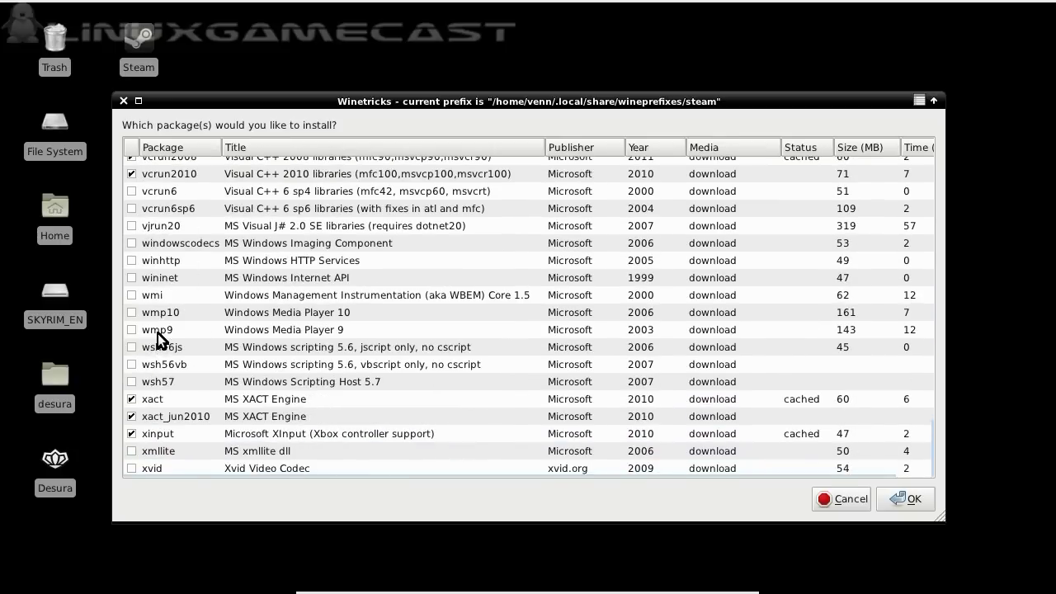
pyautogui.click(894, 494)
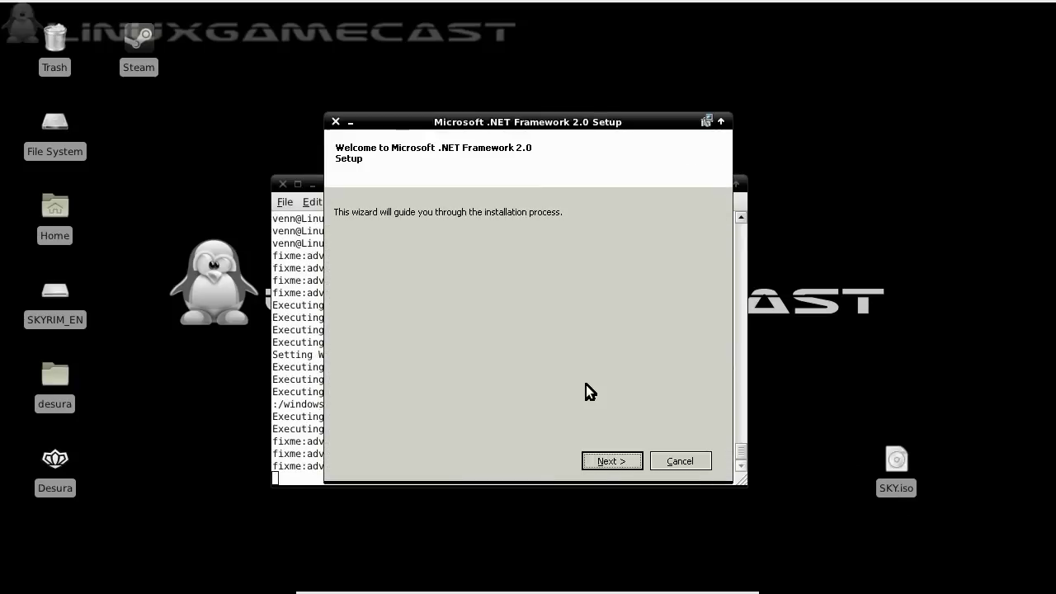
# Install Microsoft .NET Framework 2.0, accepting the license agreement, and finish its setup wizard
pyautogui.click(616, 461)
pyautogui.click(505, 427)
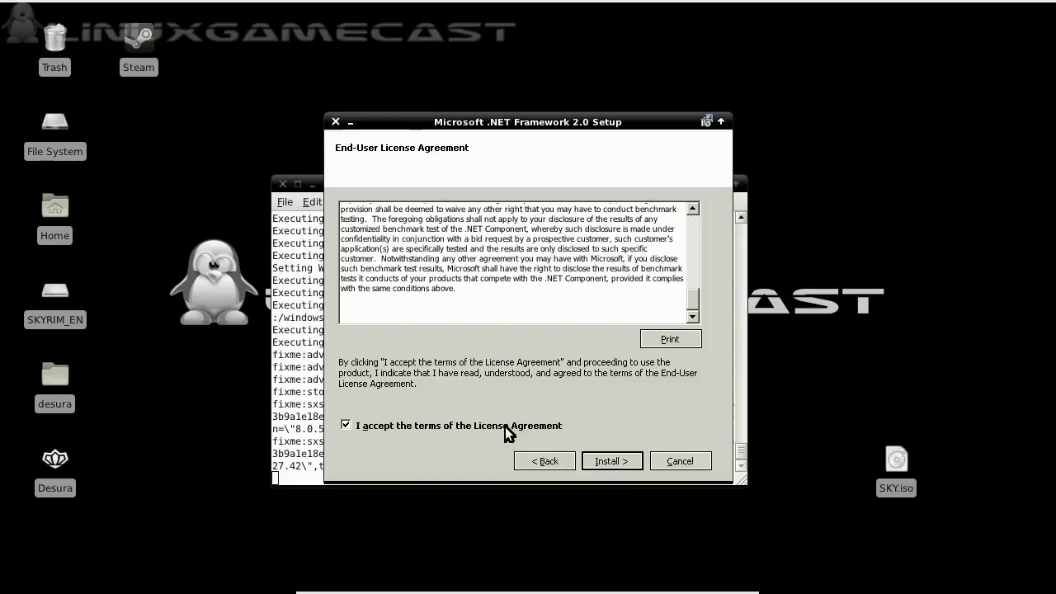
pyautogui.click(619, 455)
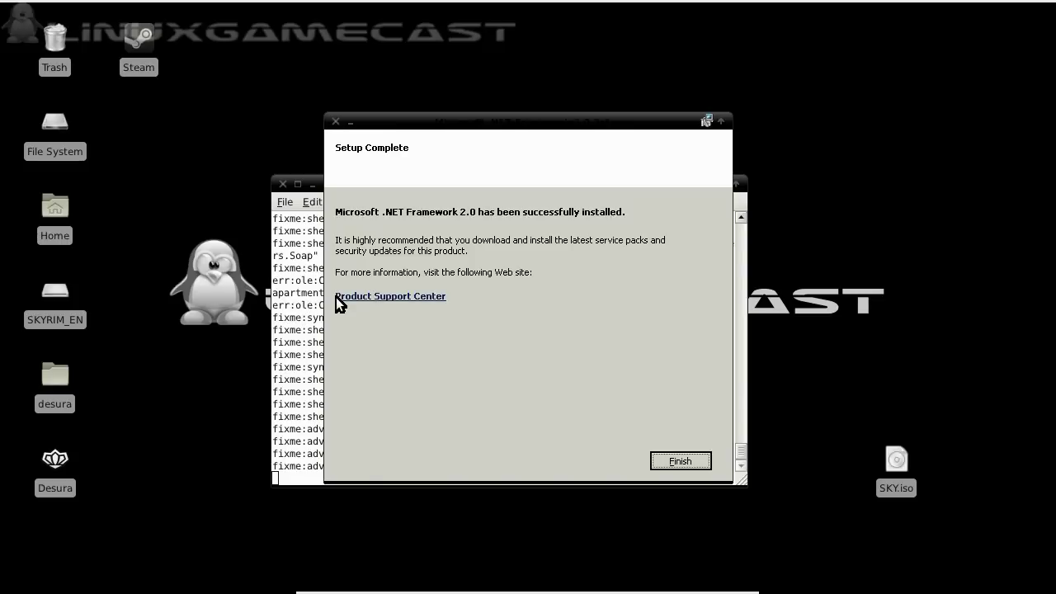
pyautogui.click(685, 462)
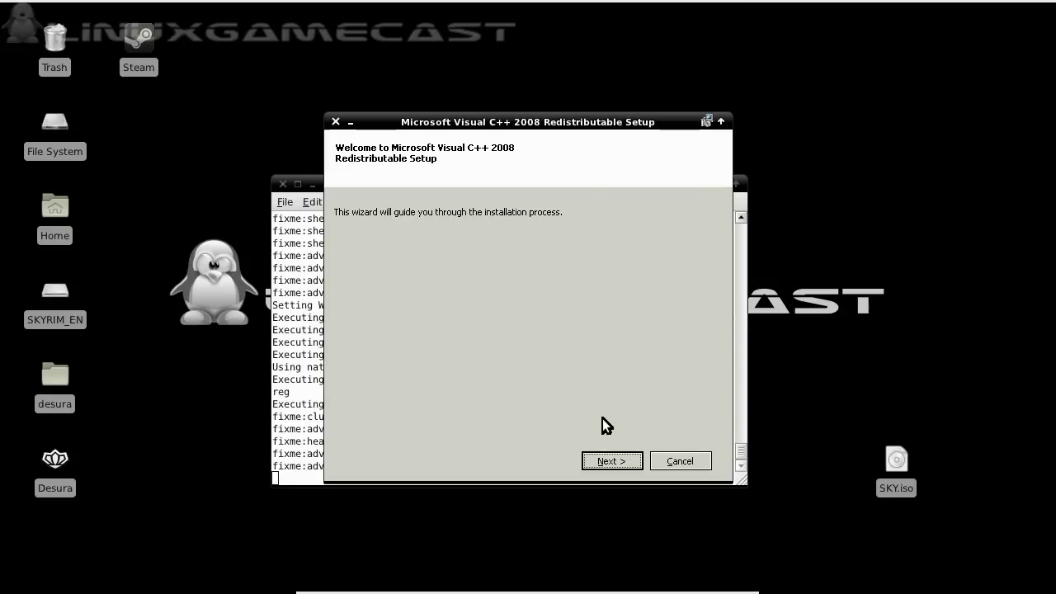
# Install the Microsoft Visual C++ 2008 Redistributable, accepting the license terms, and finish its setup wizard
pyautogui.click(626, 458)
pyautogui.click(498, 428)
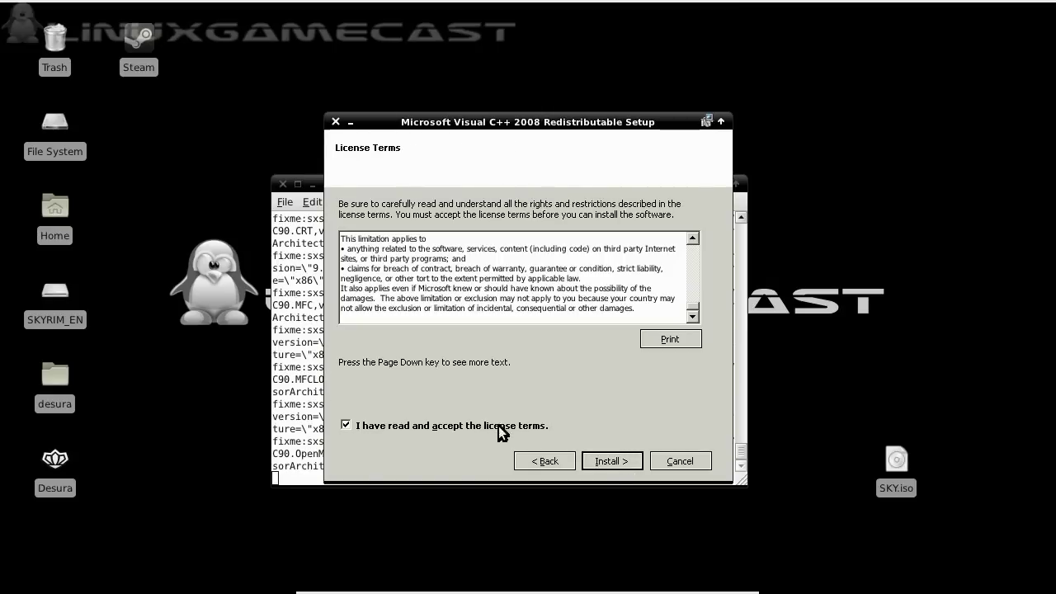
pyautogui.click(611, 461)
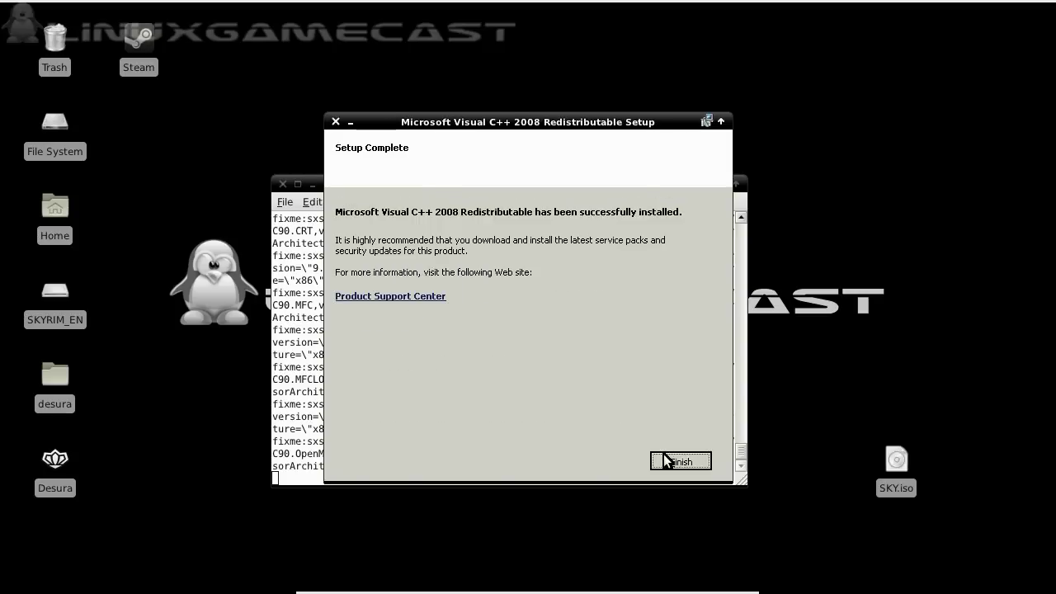
pyautogui.click(666, 460)
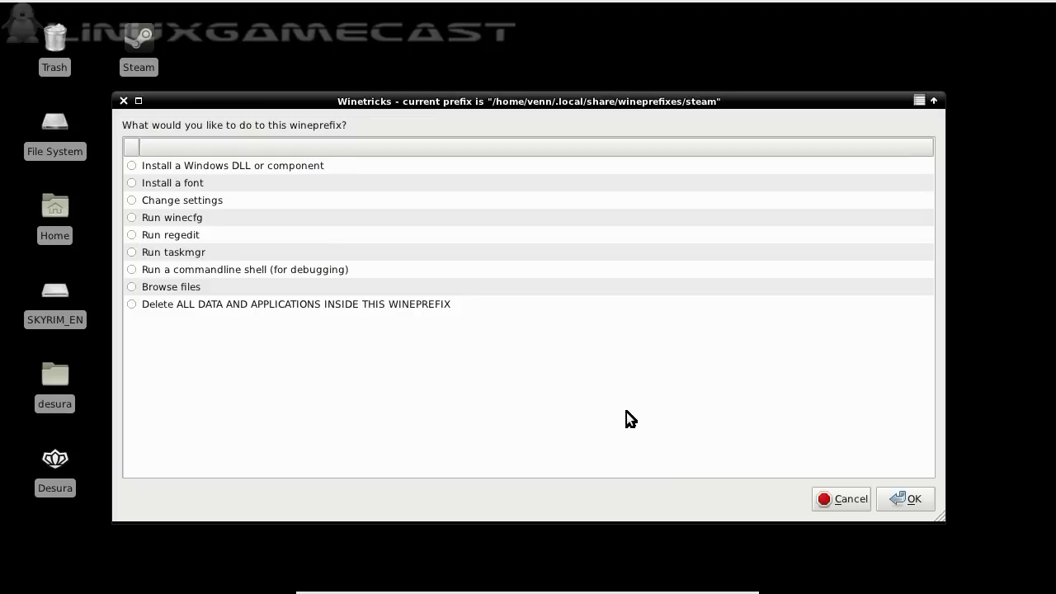
# Leave winetricks and close the terminal with the exit command
pyautogui.click(846, 497)
pyautogui.click(845, 496)
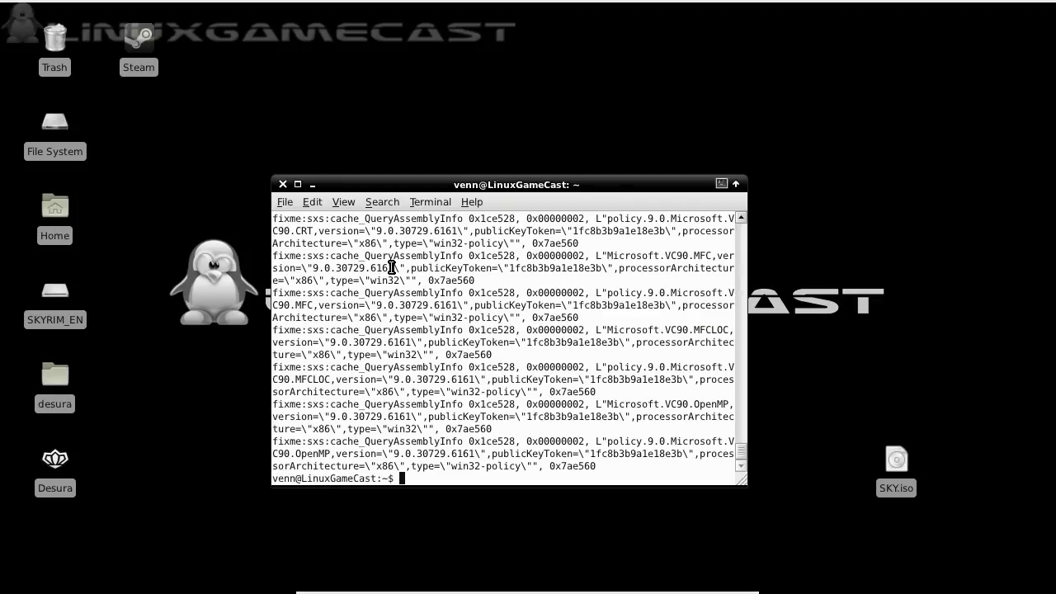
pyautogui.write('exit')
pyautogui.press('Return')
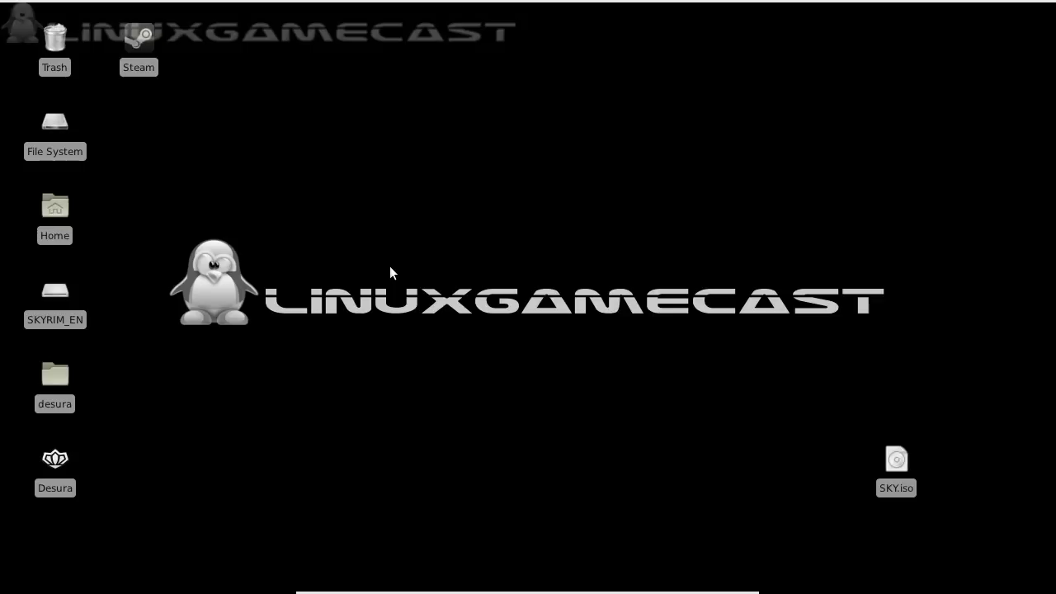
# Launch Steam from the desktop, log in with the account password and dismiss the update news
pyautogui.doubleClick(147, 42)
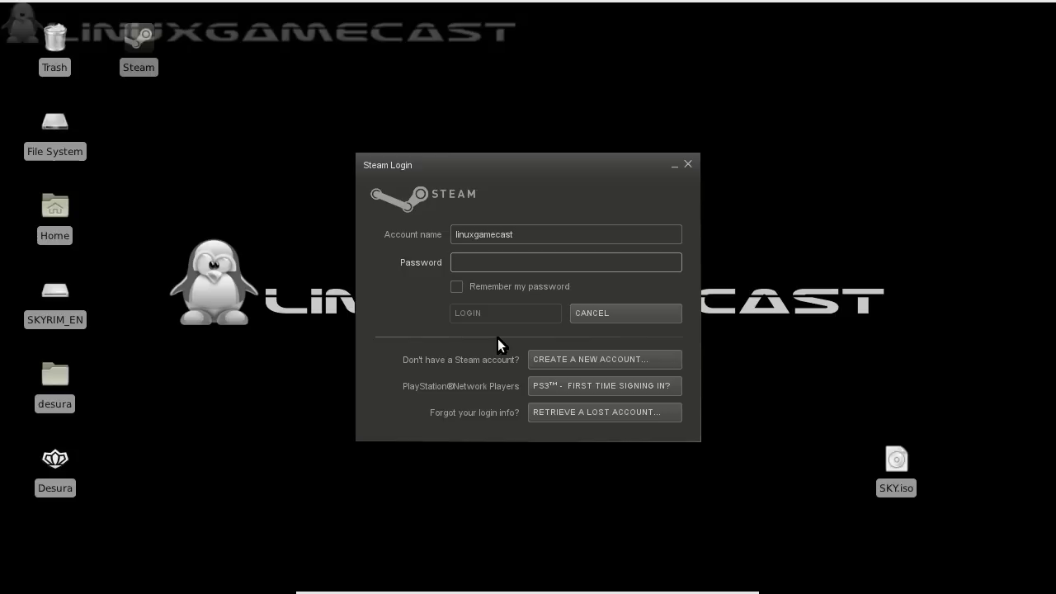
pyautogui.write('*********')
pyautogui.press('Return')
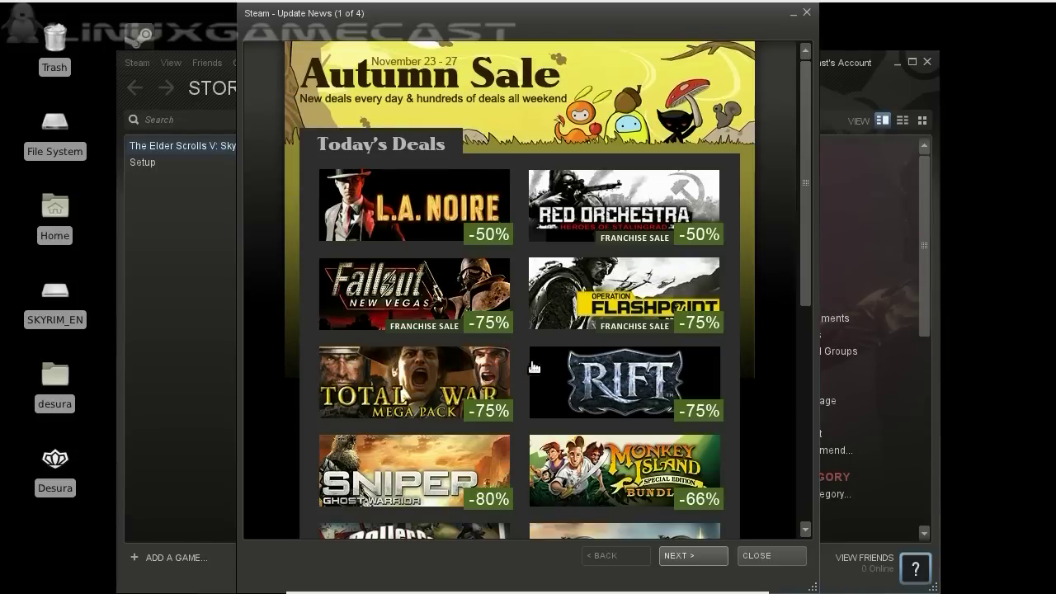
pyautogui.click(764, 557)
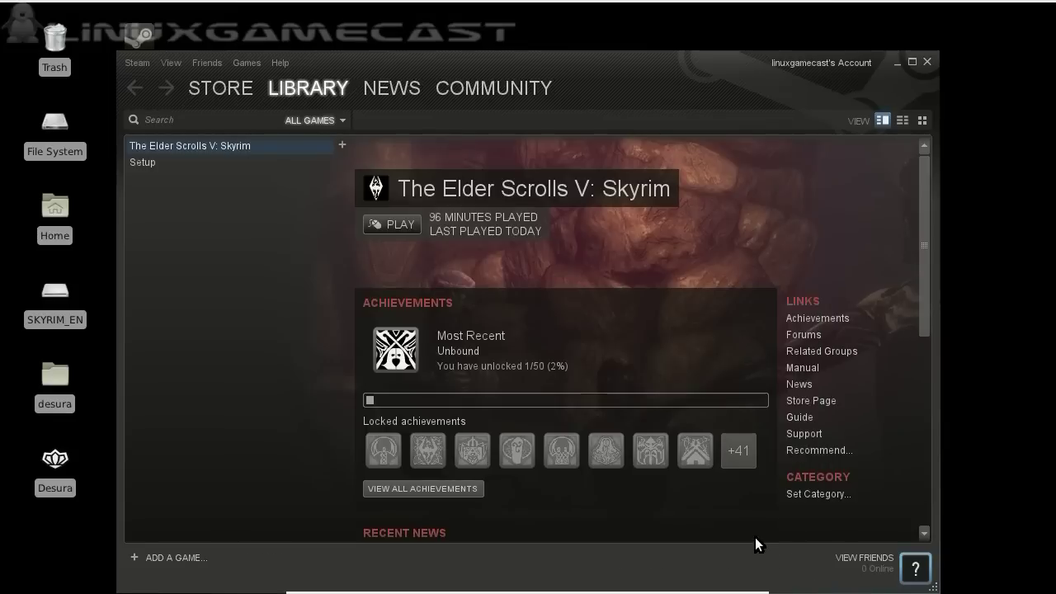
# Launch The Elder Scrolls V: Skyrim from the library, dismiss the setup.exe message and accept the automatic video hardware detection
pyautogui.click(388, 224)
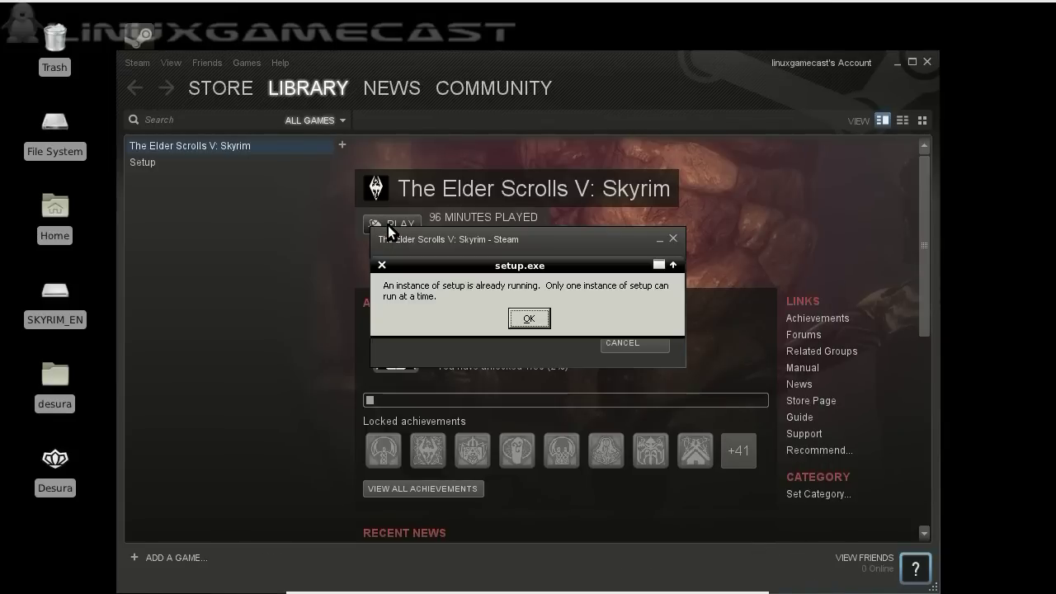
pyautogui.click(538, 316)
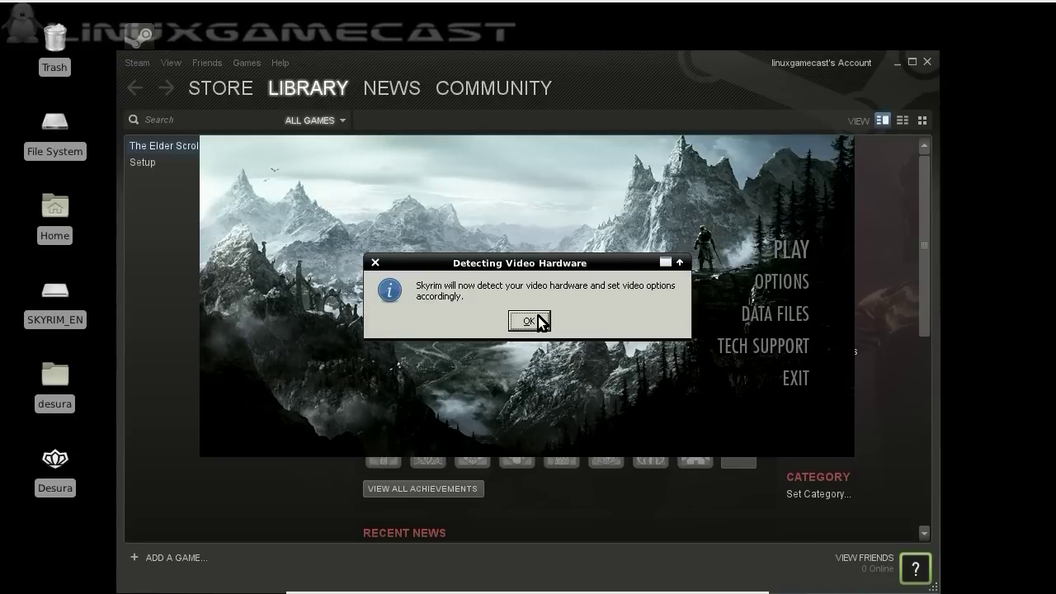
pyautogui.click(529, 321)
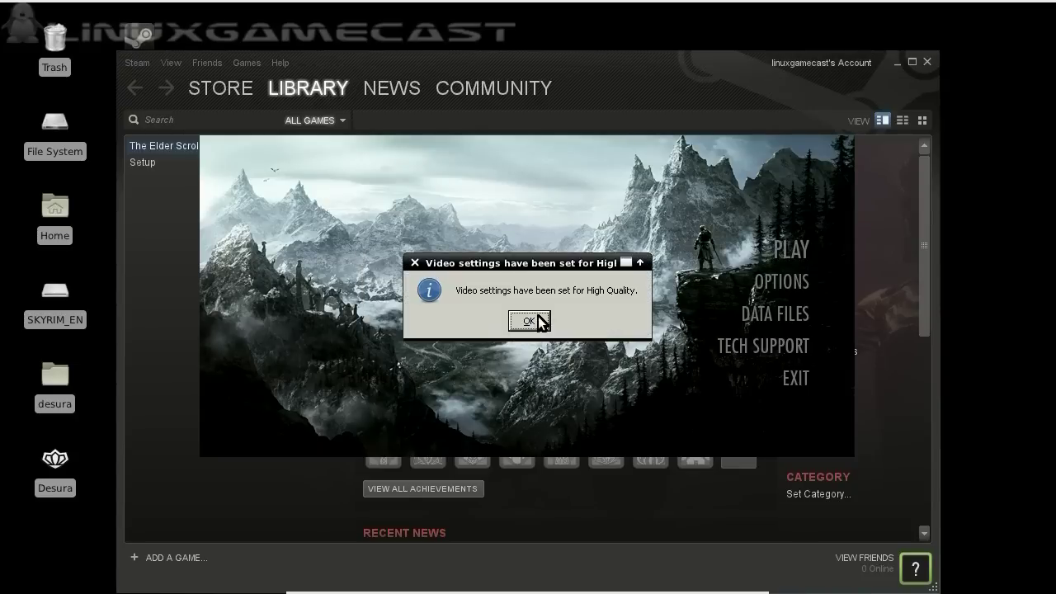
pyautogui.click(529, 321)
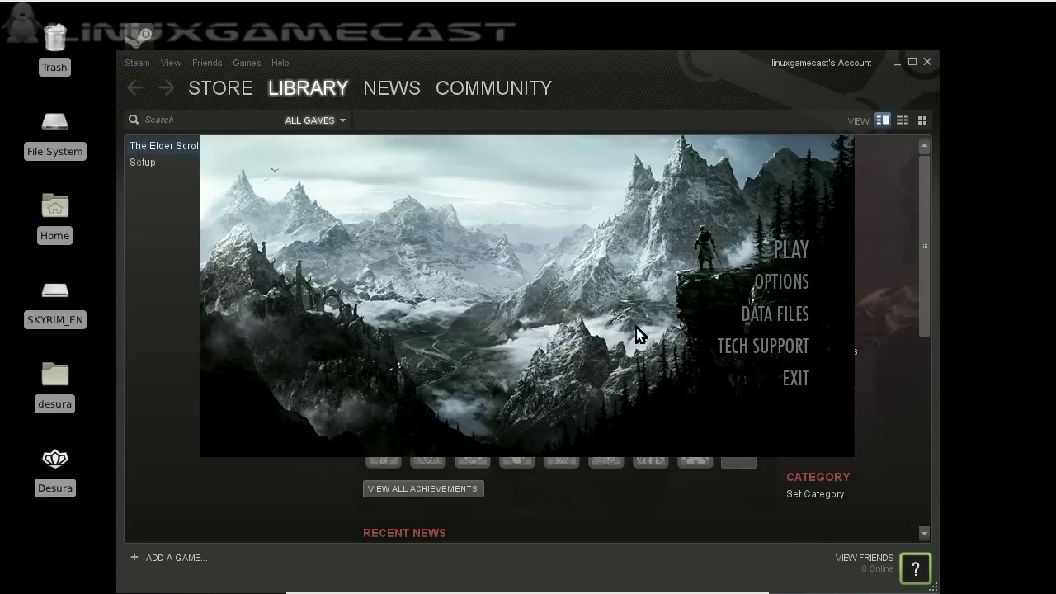
# In the Skyrim launcher options, apply the Medium detail preset and set Antialiasing to Off (best performance)
pyautogui.click(780, 285)
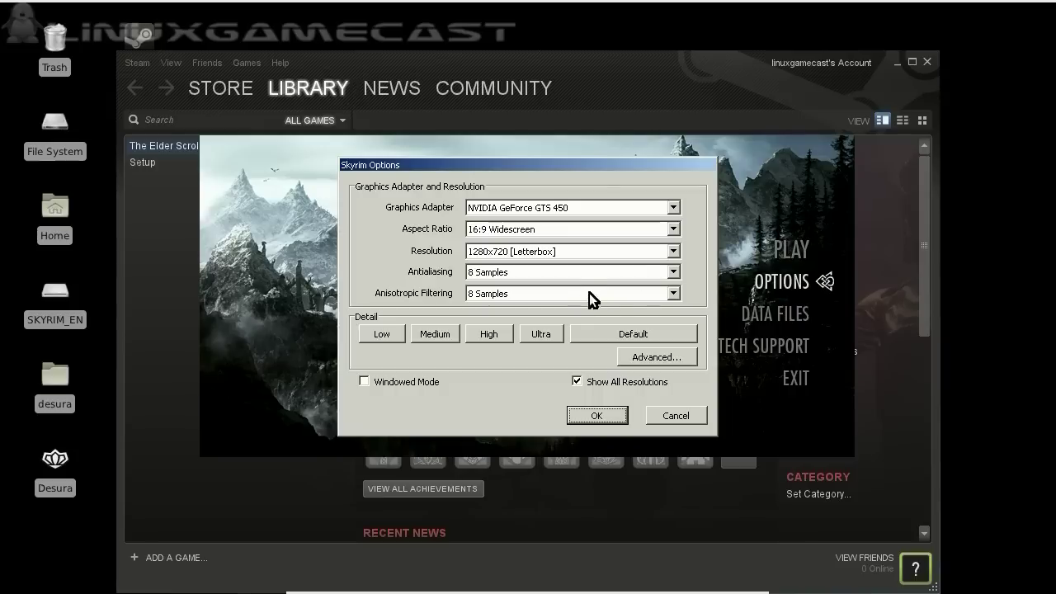
pyautogui.click(435, 335)
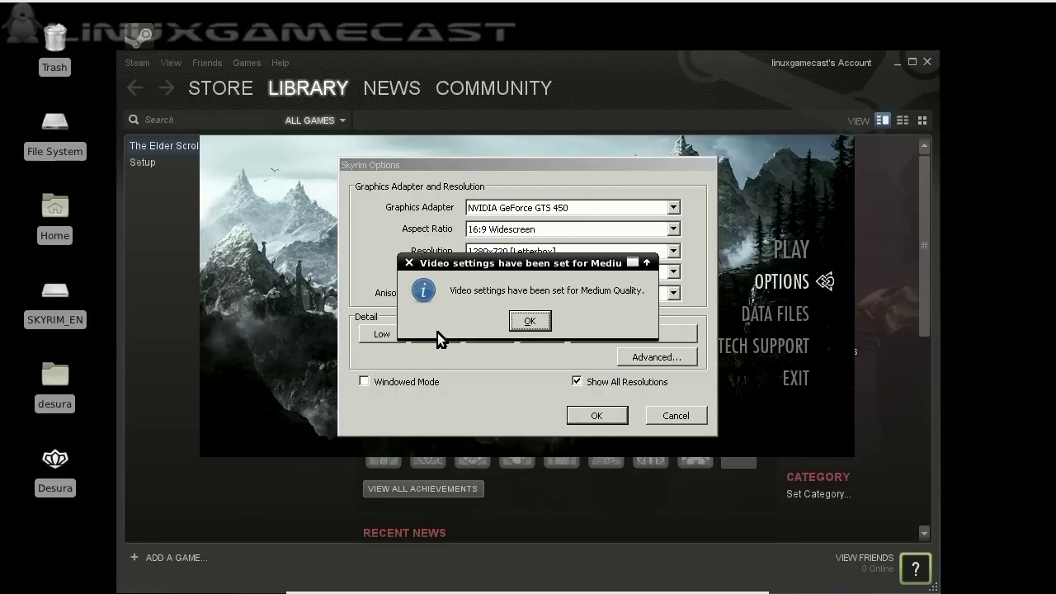
pyautogui.click(530, 322)
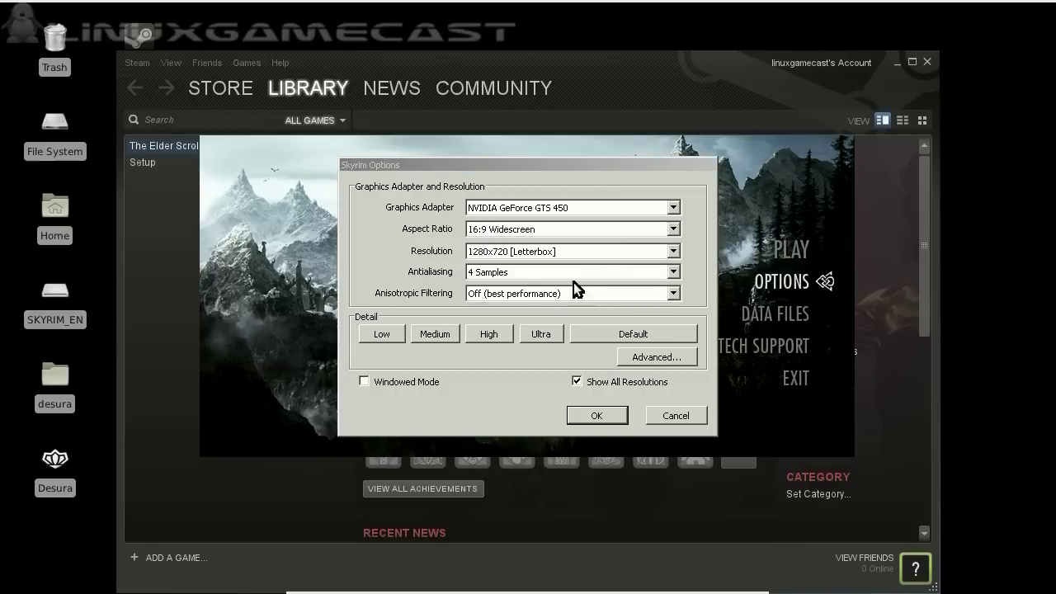
pyautogui.click(674, 273)
pyautogui.scroll(1, 677, 293)
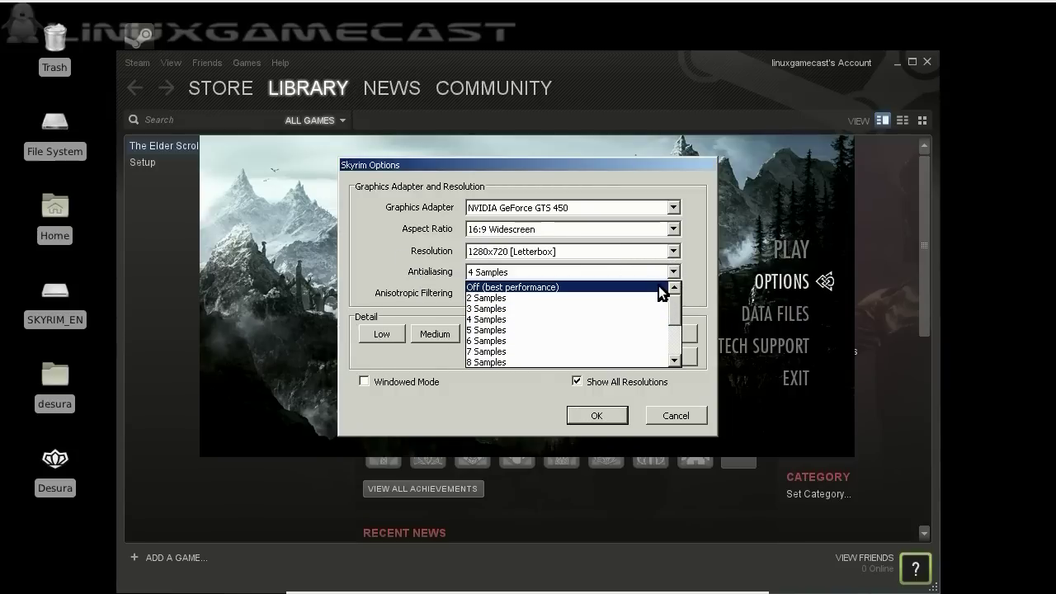
pyautogui.click(664, 289)
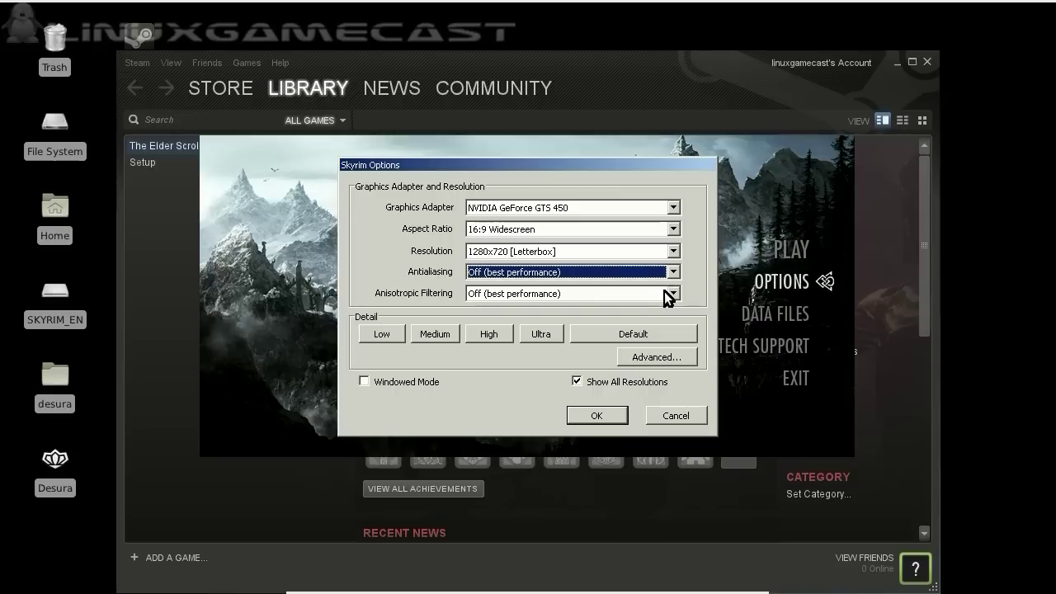
# Accept the Skyrim options after viewing the advanced detail settings, and start the game from its launcher
pyautogui.click(654, 357)
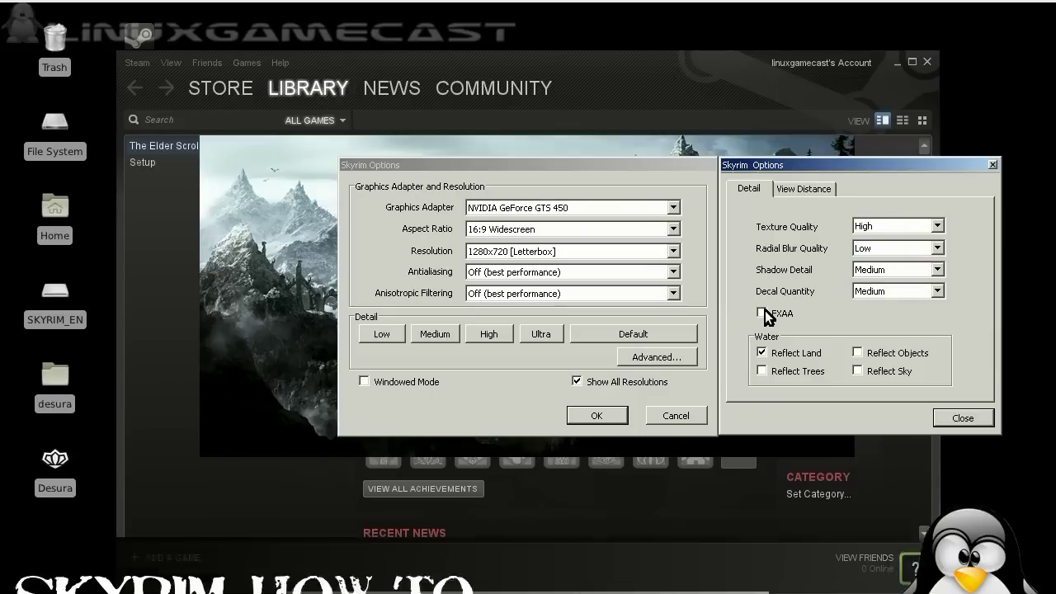
pyautogui.click(935, 414)
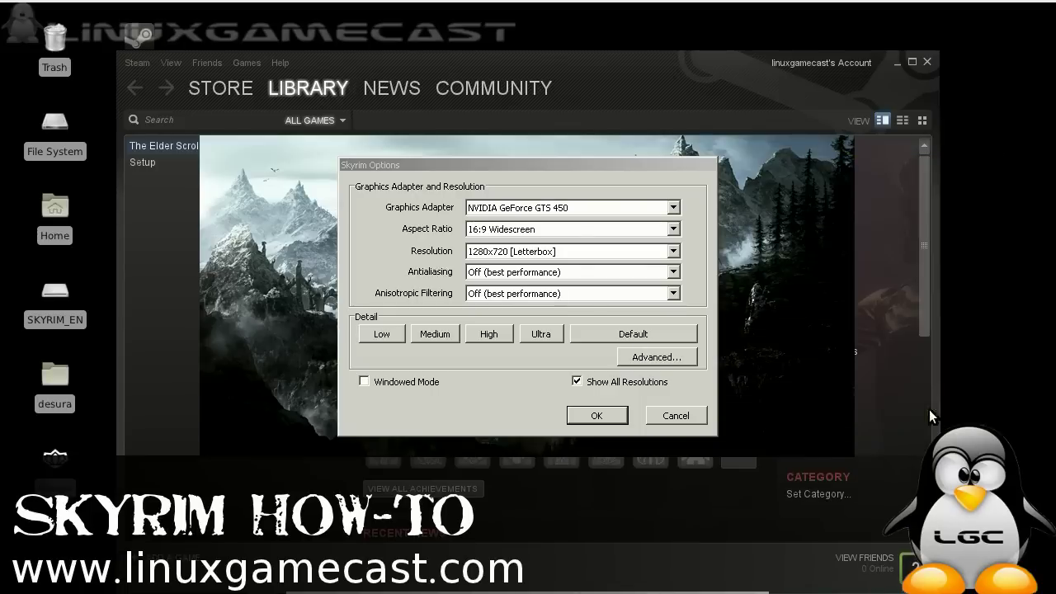
pyautogui.click(593, 415)
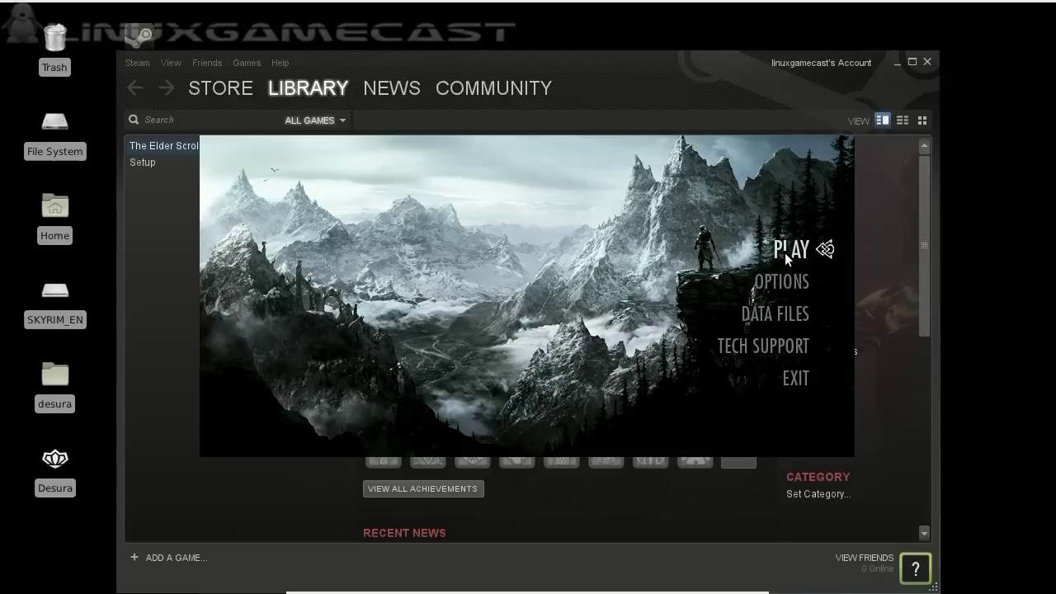
pyautogui.click(786, 256)
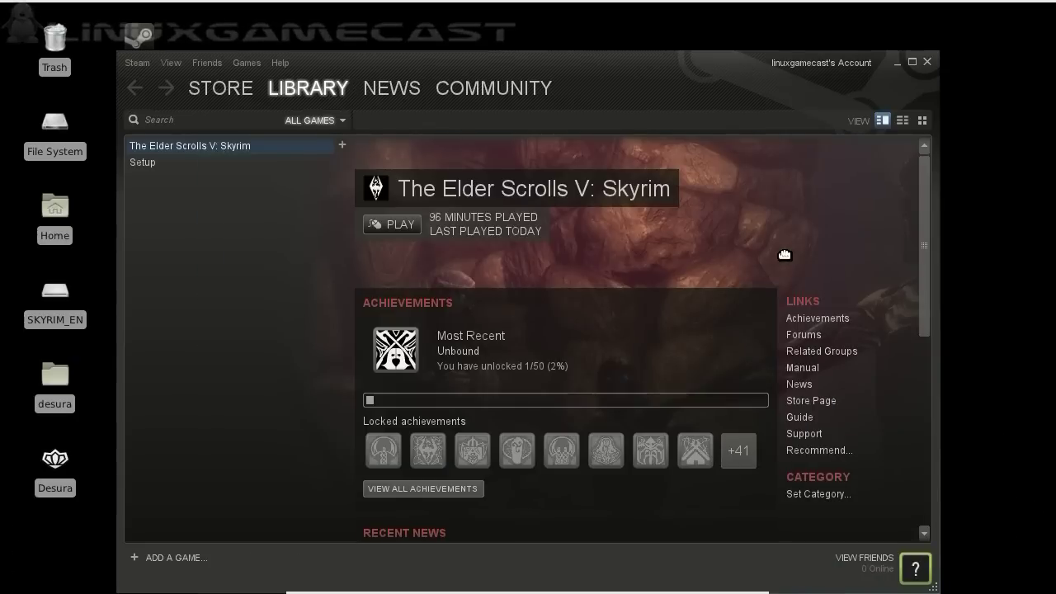